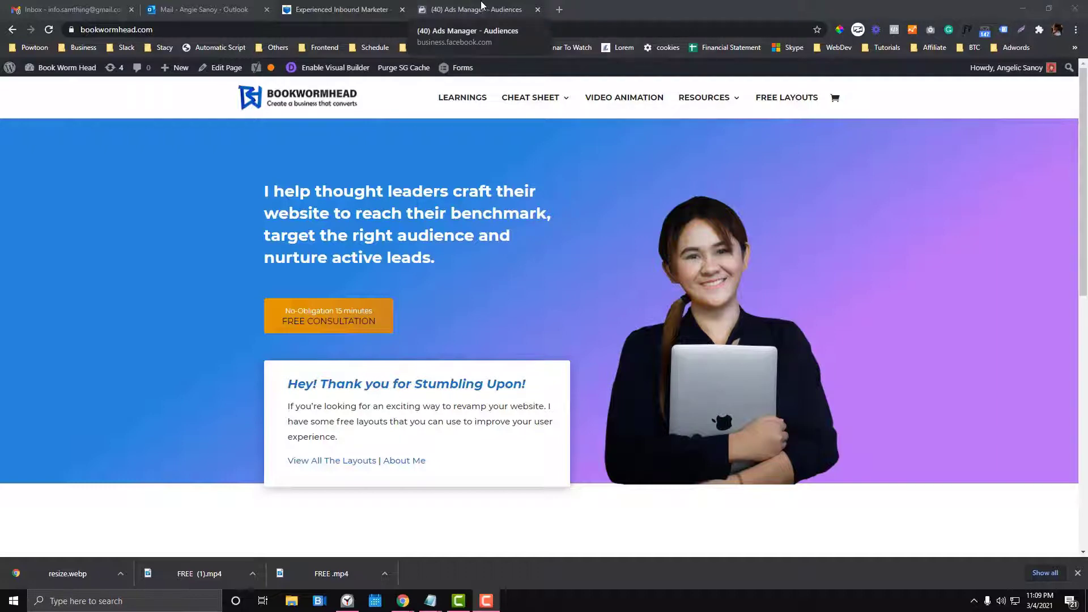
# Open business.facebook.com and go to the Audiences page for the Wardrobe In Motion business
pyautogui.click(479, 8)
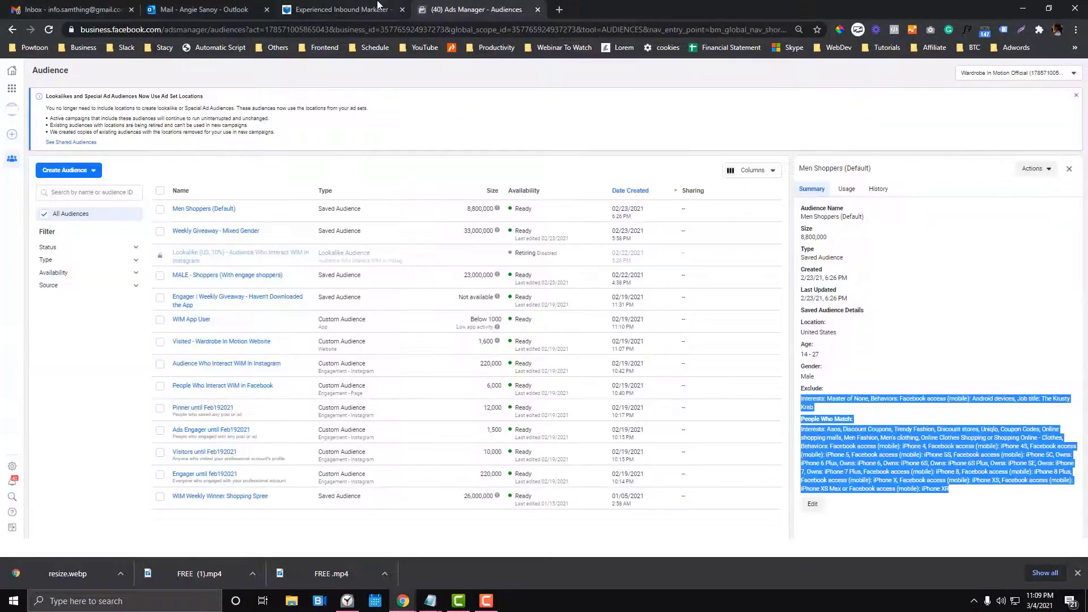
pyautogui.click(378, 4)
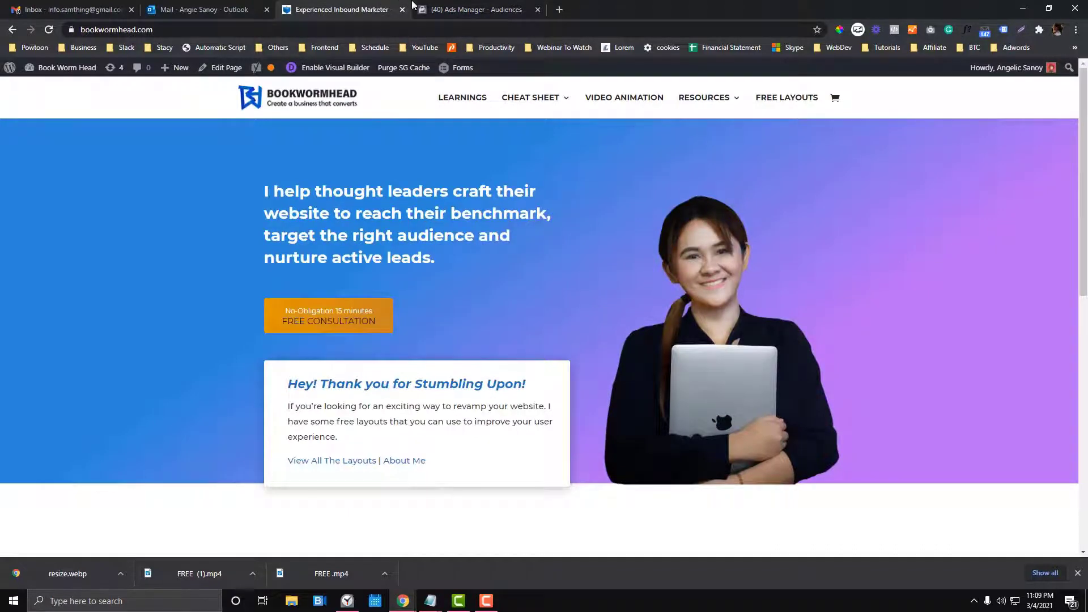
pyautogui.click(449, 8)
pyautogui.click(611, 29)
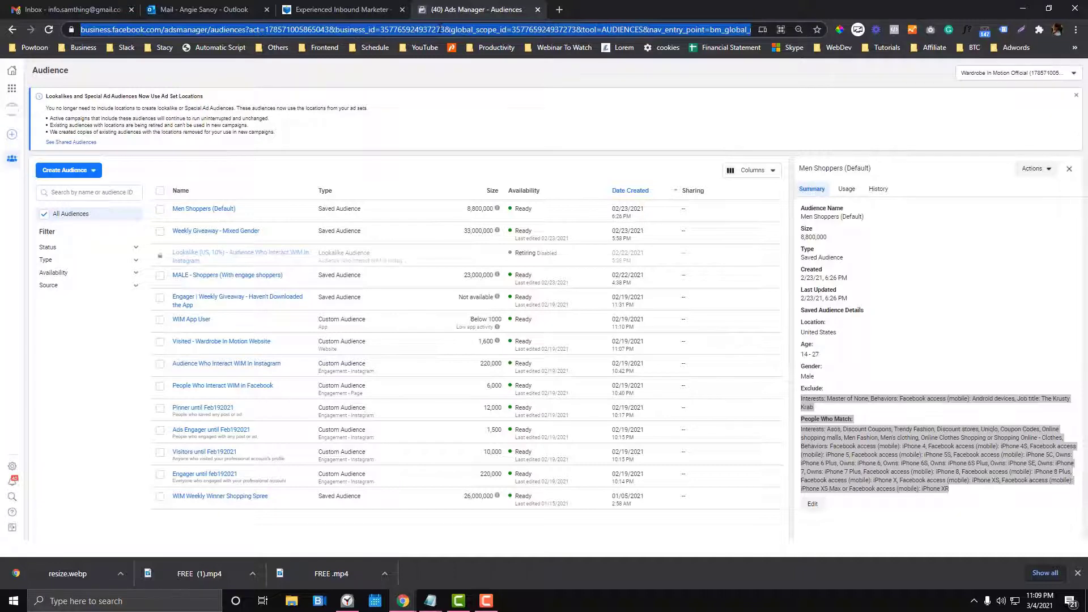
pyautogui.write('business')
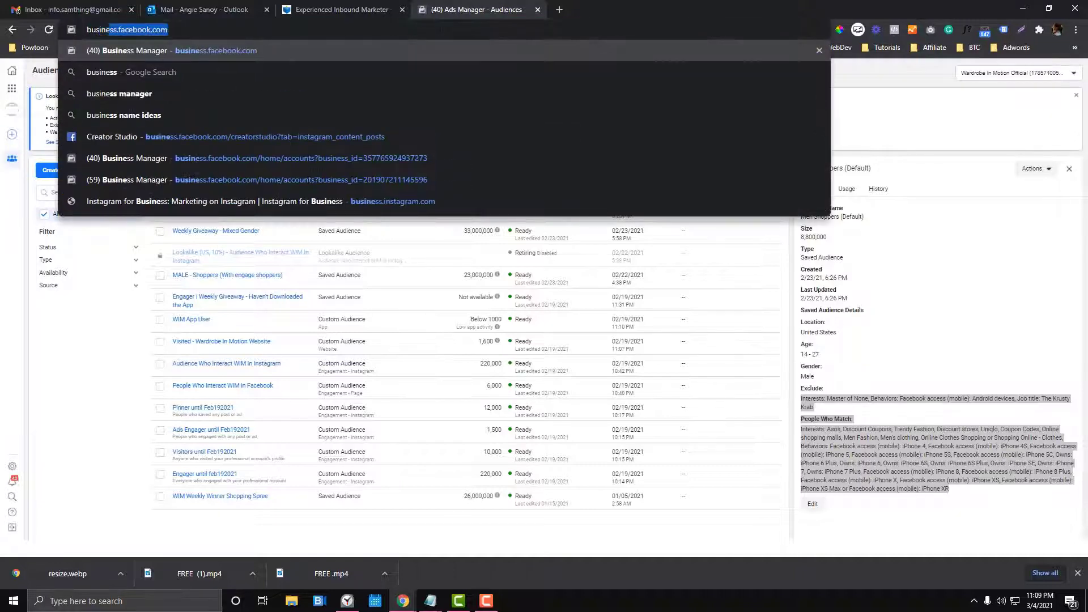
pyautogui.press('Return')
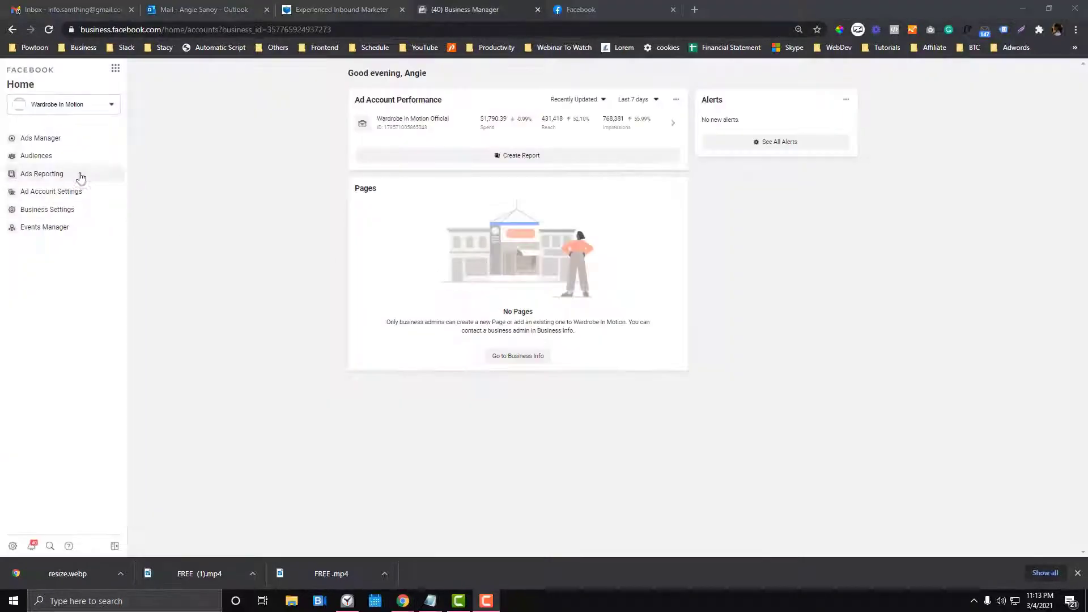
pyautogui.click(115, 68)
pyautogui.click(270, 105)
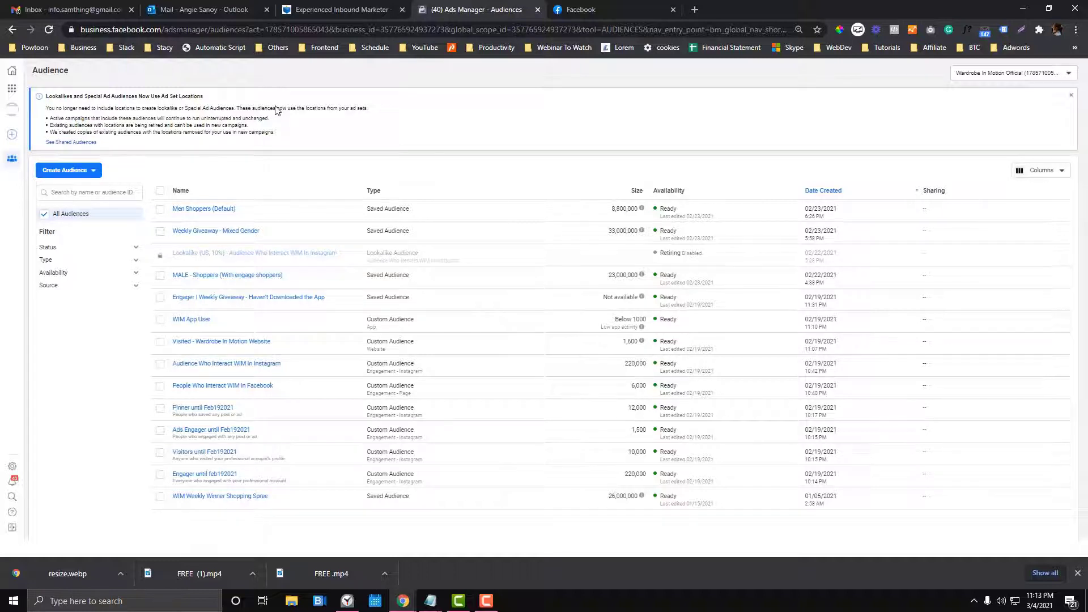
# Switch to the Notepad notes and examine the planned default and engaged shopper audiences
pyautogui.moveTo(430, 599)
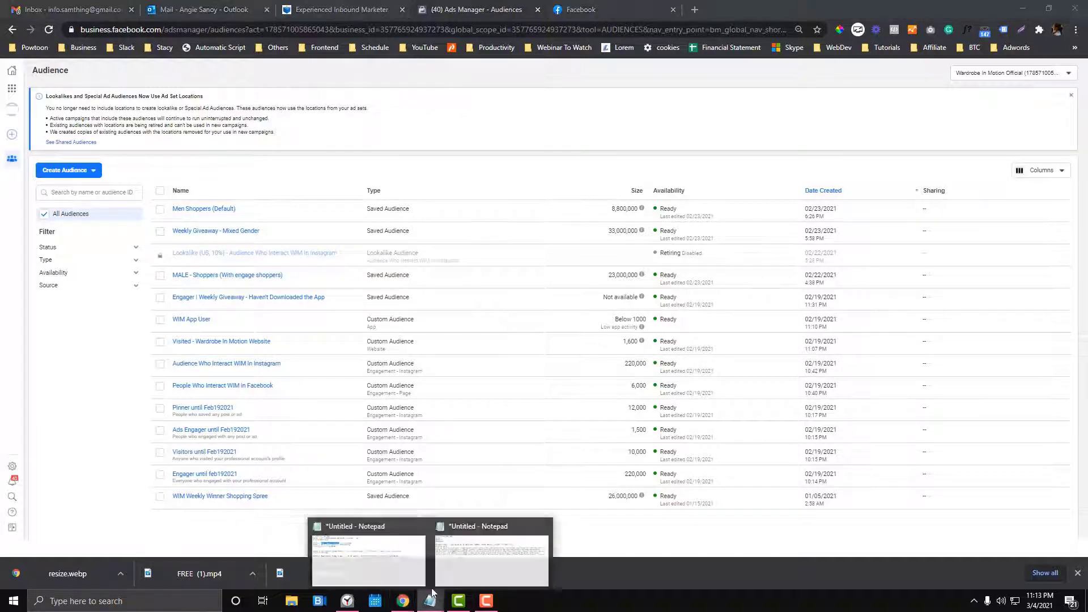
pyautogui.click(379, 545)
pyautogui.moveTo(580, 305); pyautogui.dragTo(433, 211)
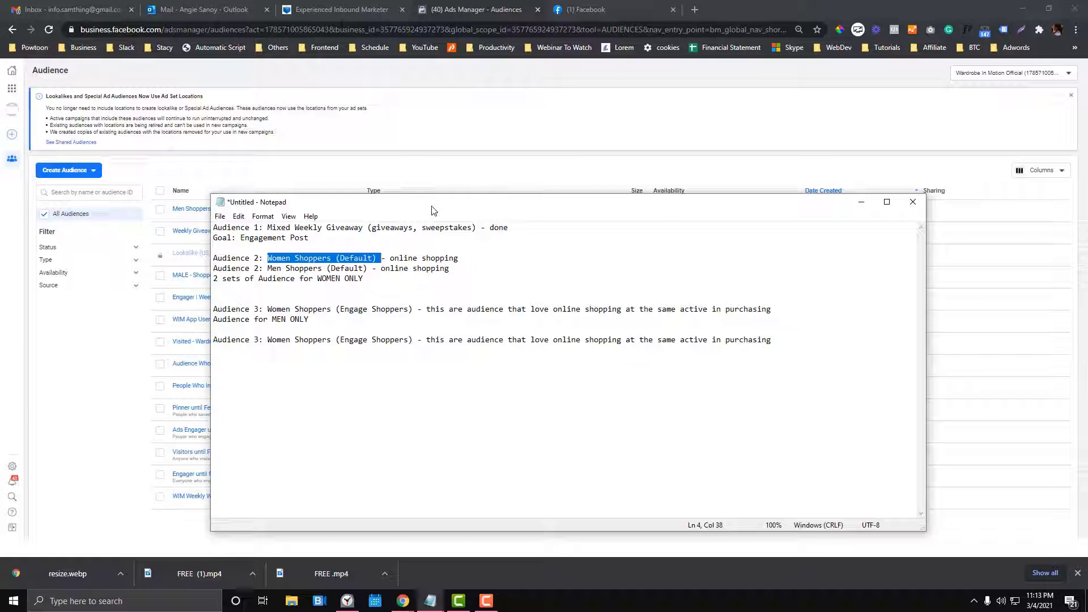
pyautogui.moveTo(339, 310); pyautogui.dragTo(267, 310)
pyautogui.click(418, 311)
pyautogui.click(264, 258)
pyautogui.moveTo(283, 258); pyautogui.dragTo(378, 258)
pyautogui.moveTo(414, 310); pyautogui.dragTo(268, 310)
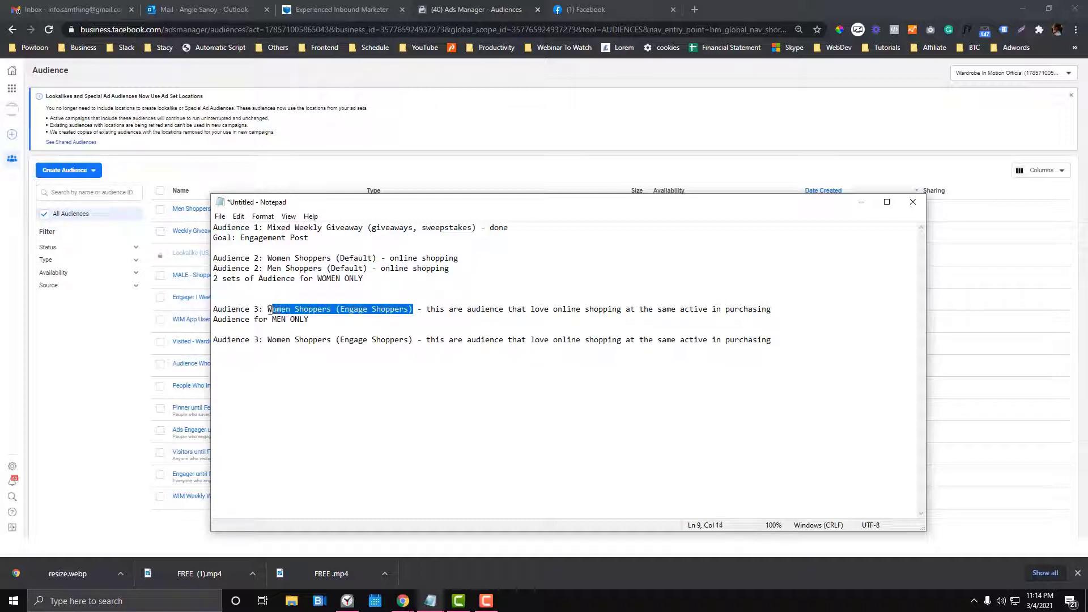
pyautogui.click(378, 310)
pyautogui.moveTo(339, 310); pyautogui.dragTo(381, 313)
pyautogui.click(406, 312)
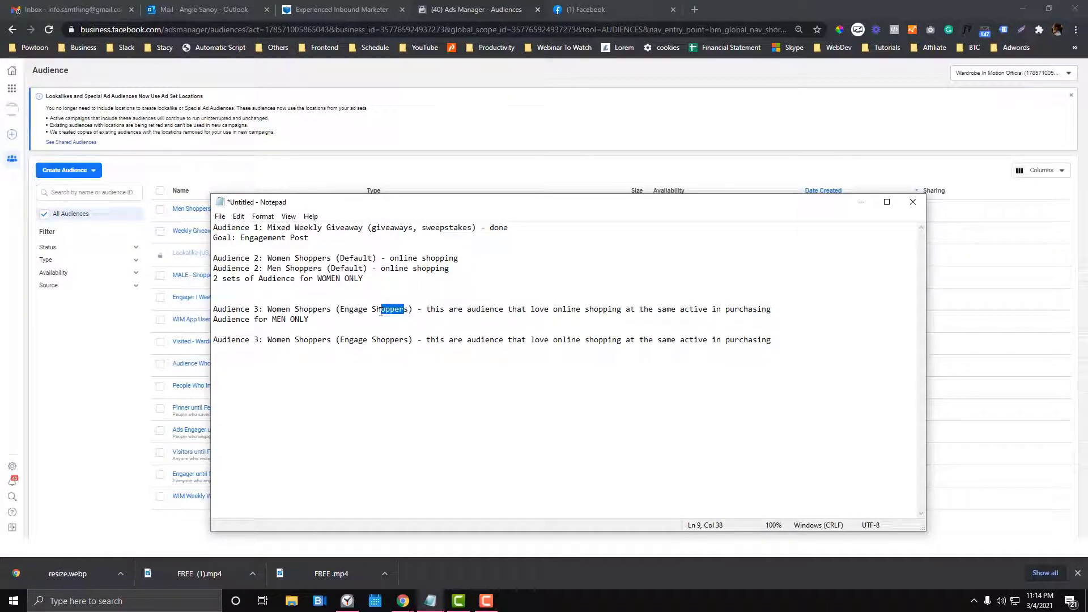
pyautogui.moveTo(338, 311); pyautogui.dragTo(403, 312)
# Copy the audience name from the notes and start a new saved audience in Ads Manager named "Women Shoppers (Default)"
pyautogui.moveTo(268, 257); pyautogui.dragTo(376, 255)
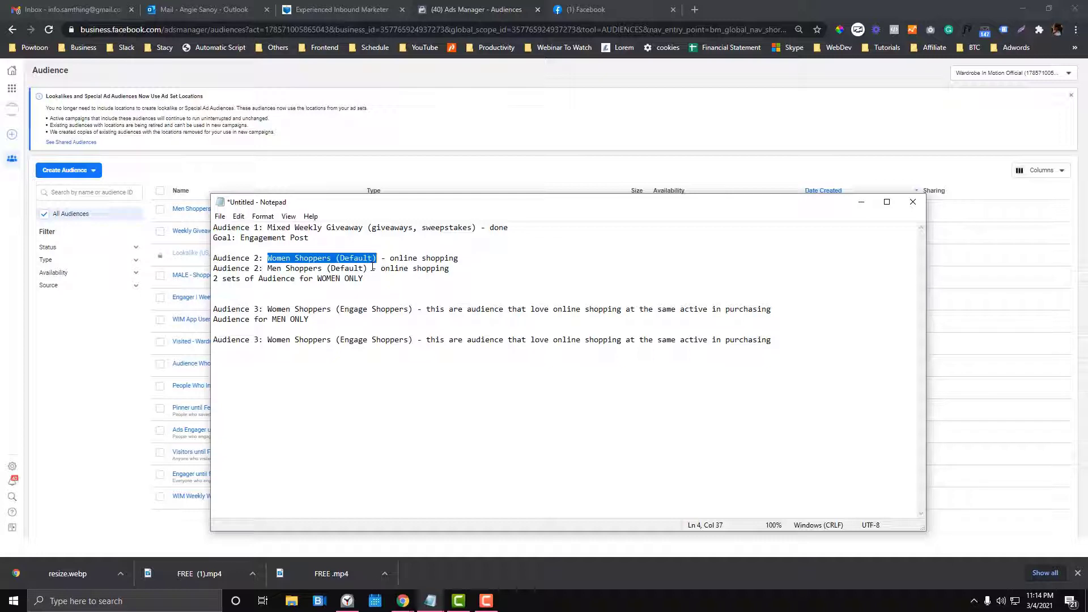
pyautogui.moveTo(382, 258); pyautogui.dragTo(269, 258)
pyautogui.hotkey('ctrl', 'c')
pyautogui.click(331, 158)
pyautogui.click(83, 174)
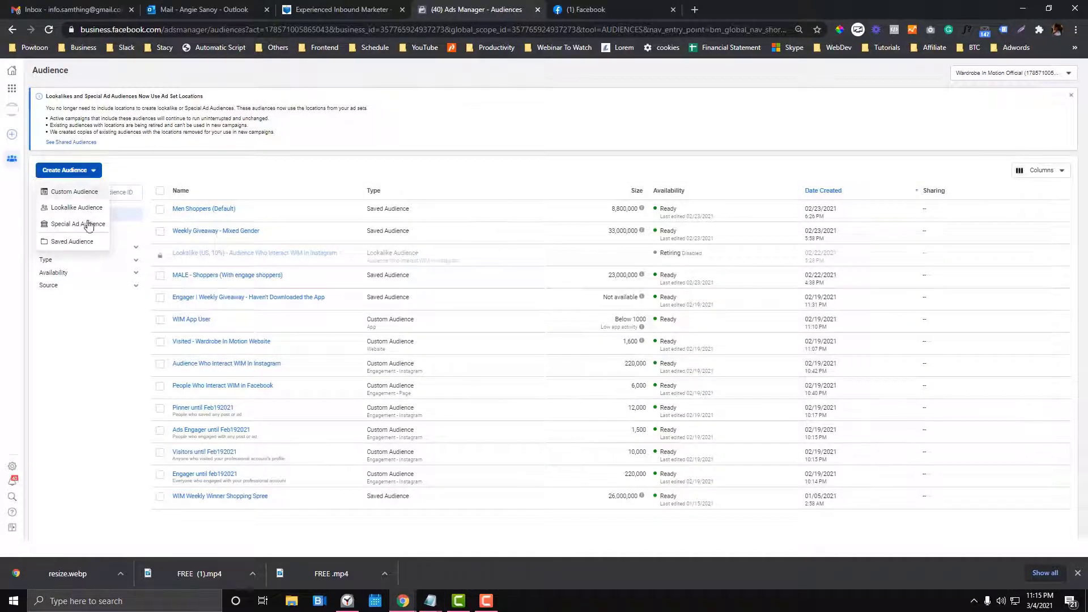
pyautogui.click(295, 237)
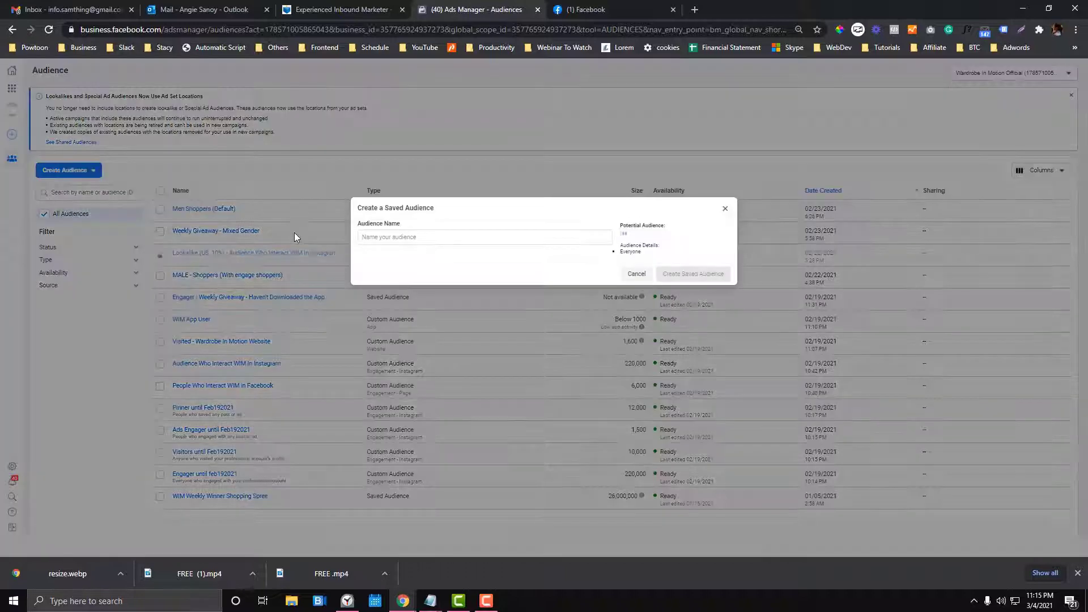
pyautogui.hotkey('ctrl', 'v')
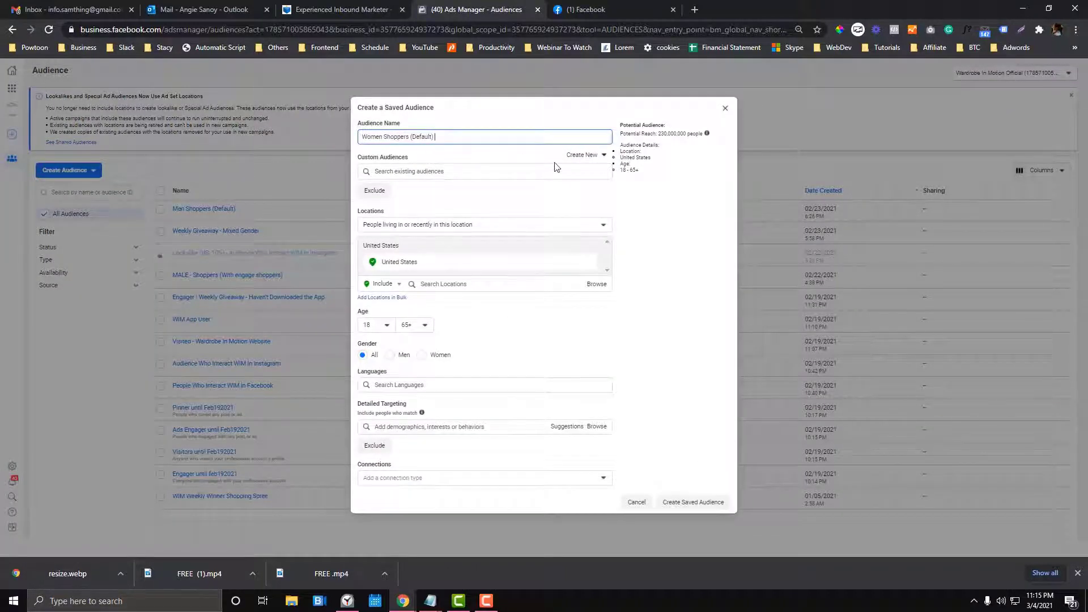
# Try including the WIM App User custom audience and browse the other existing audiences
pyautogui.click(414, 173)
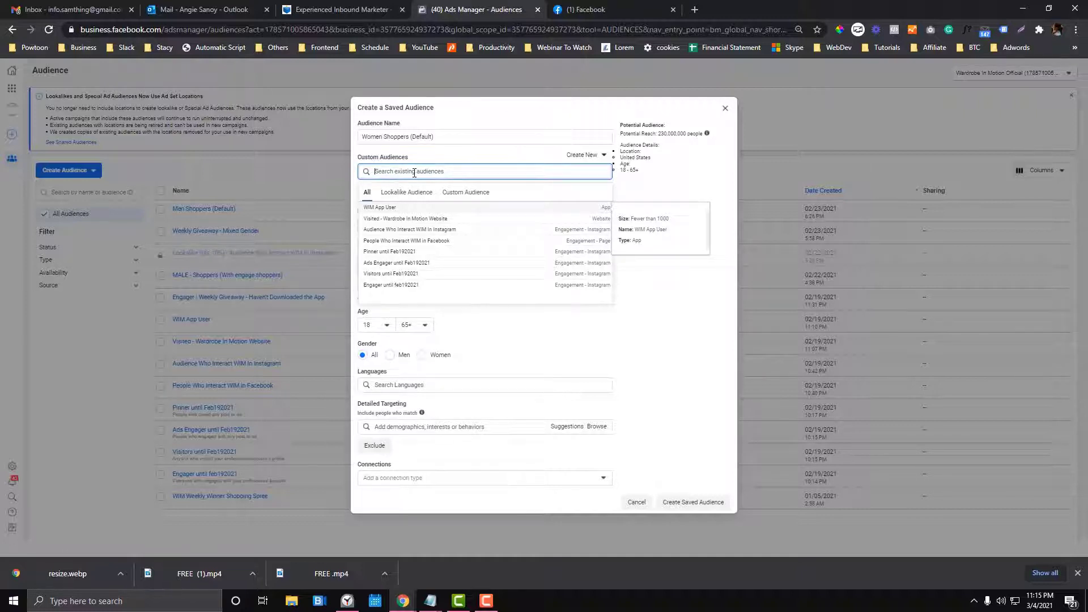
pyautogui.click(385, 209)
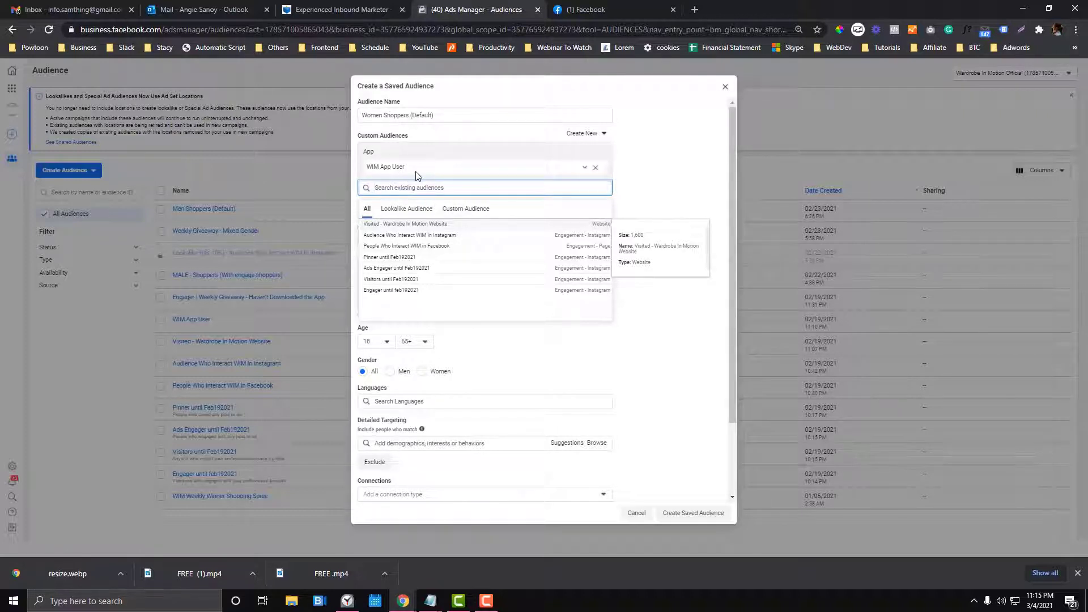
pyautogui.click(464, 210)
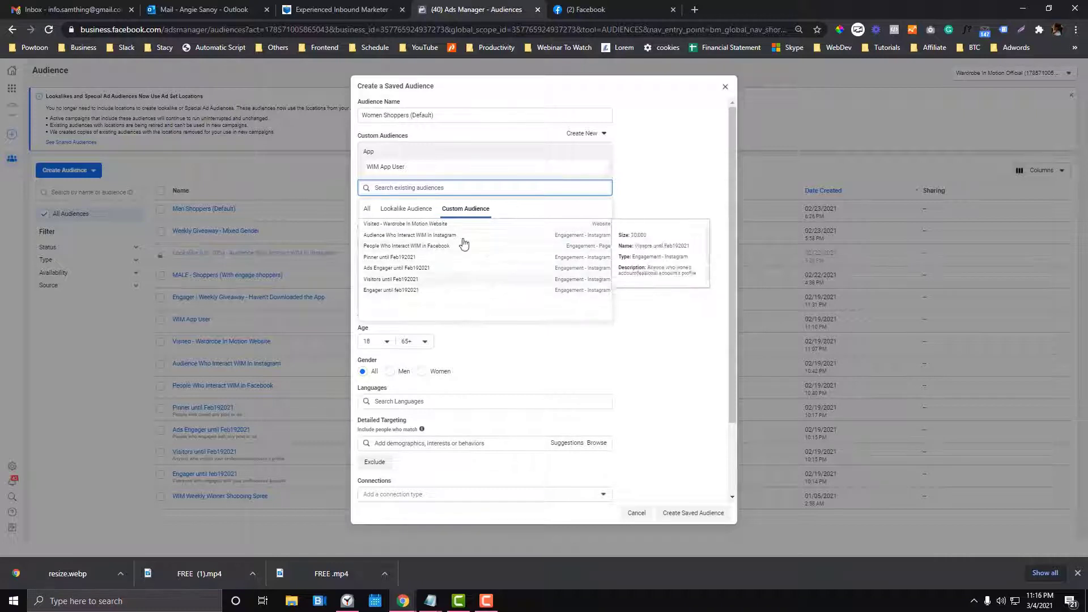
pyautogui.click(387, 210)
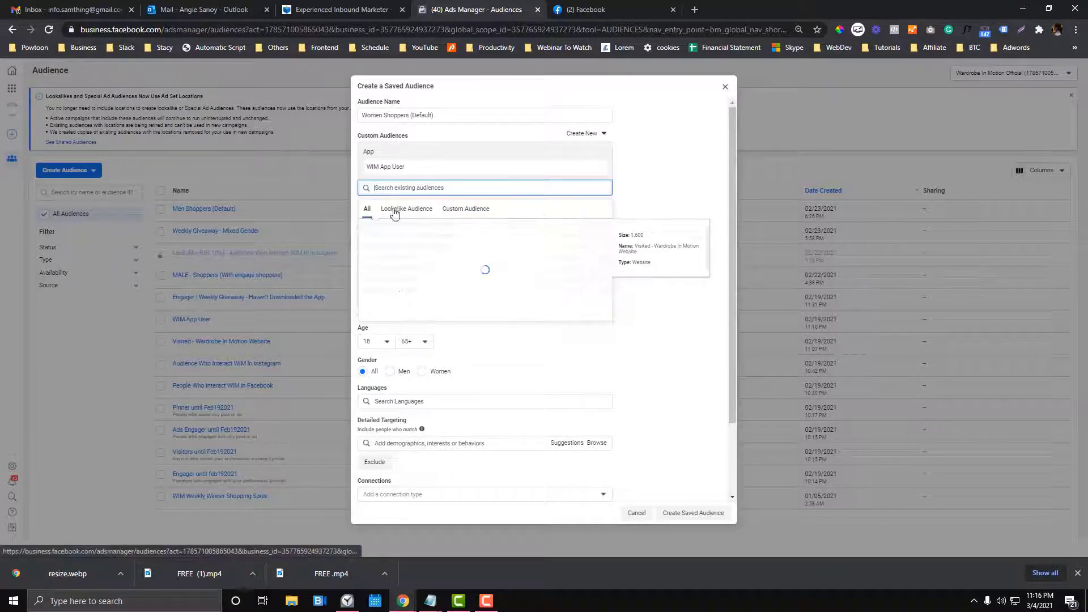
pyautogui.click(642, 191)
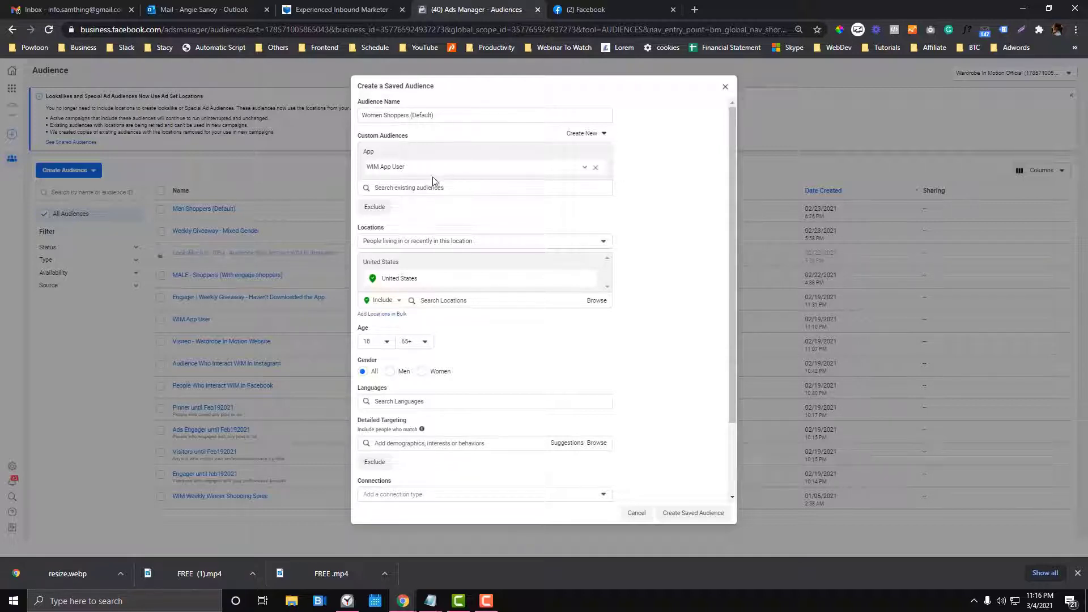
# Remove WIM App User from the included custom audiences and add it to the excluded ones
pyautogui.click(383, 210)
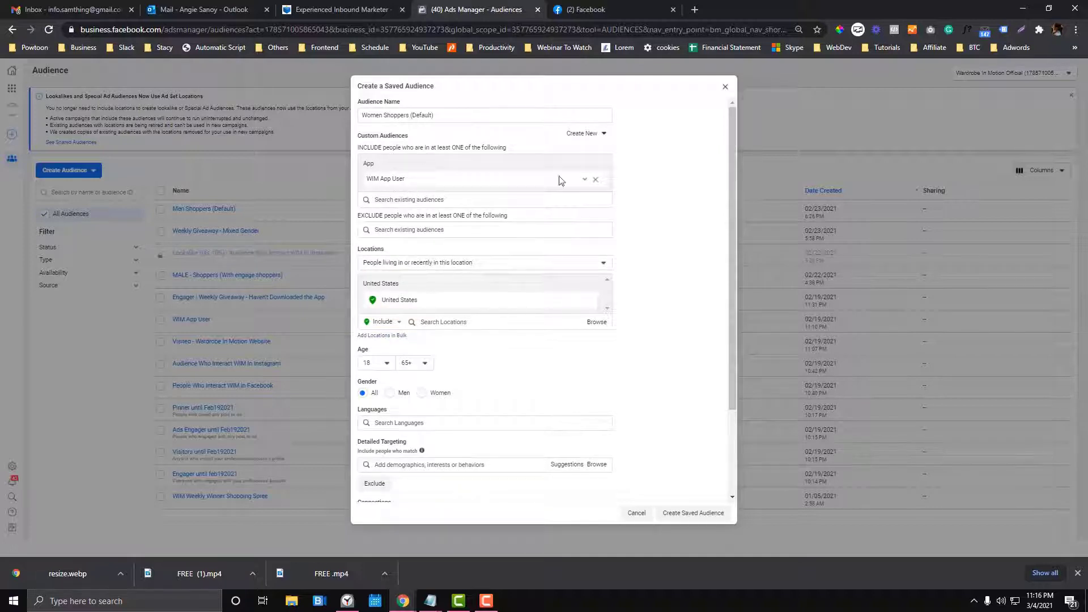
pyautogui.click(597, 181)
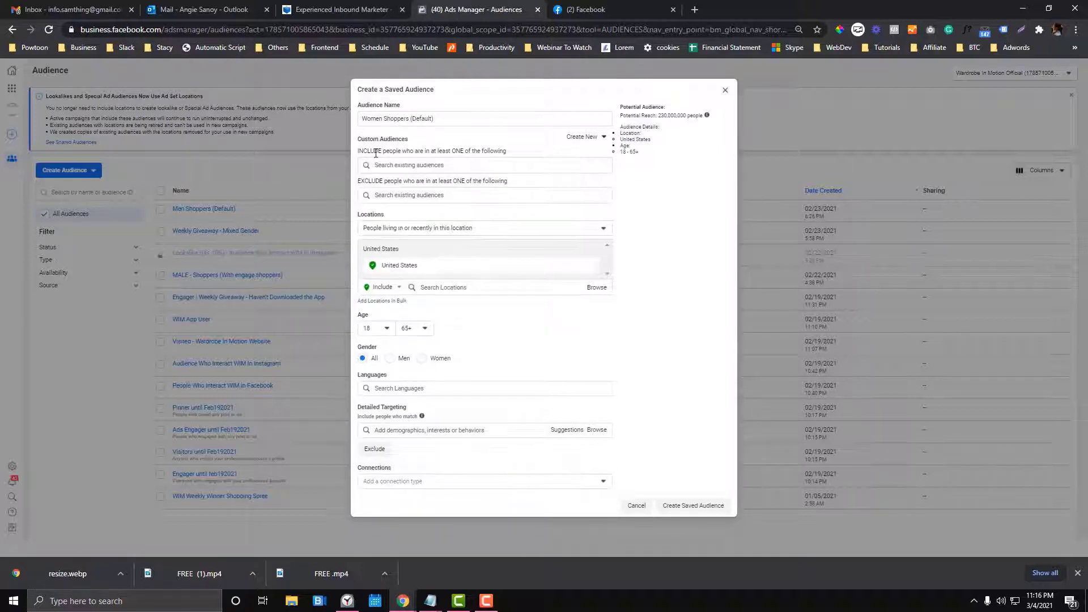
pyautogui.click(404, 195)
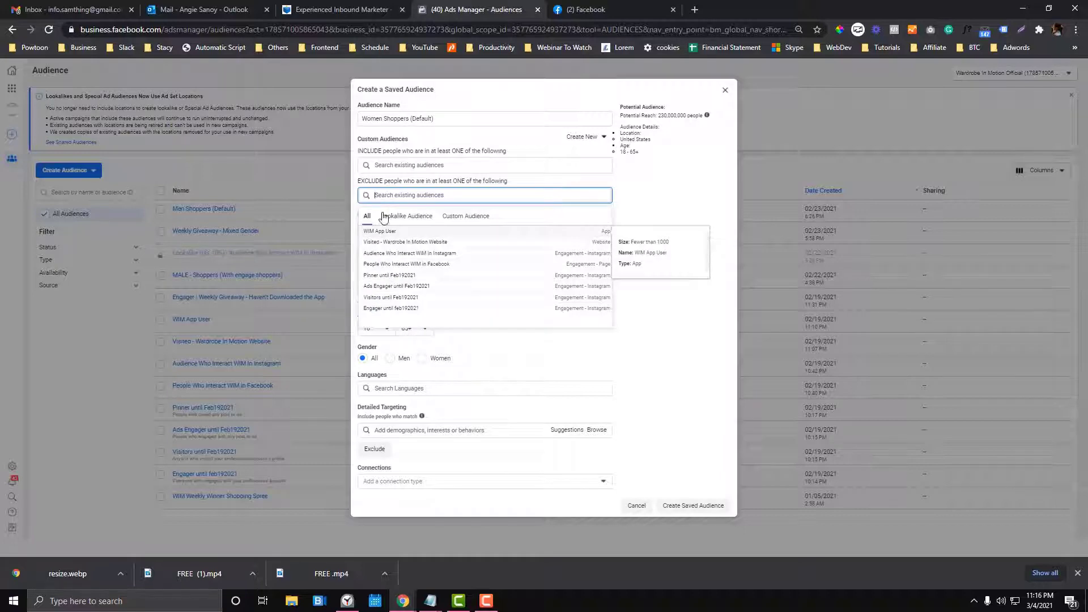
pyautogui.click(383, 232)
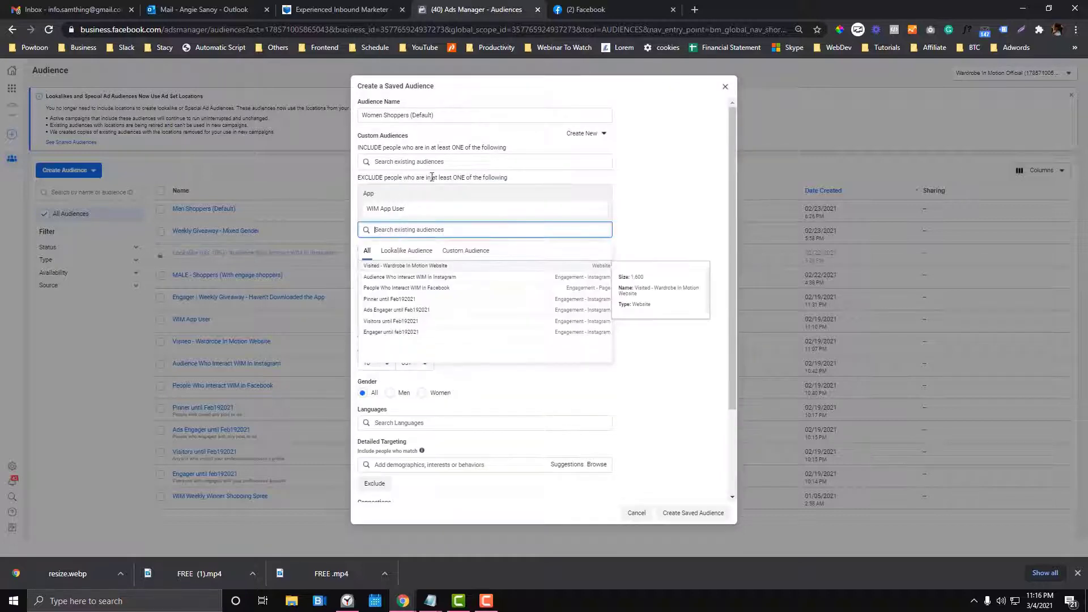
pyautogui.click(522, 178)
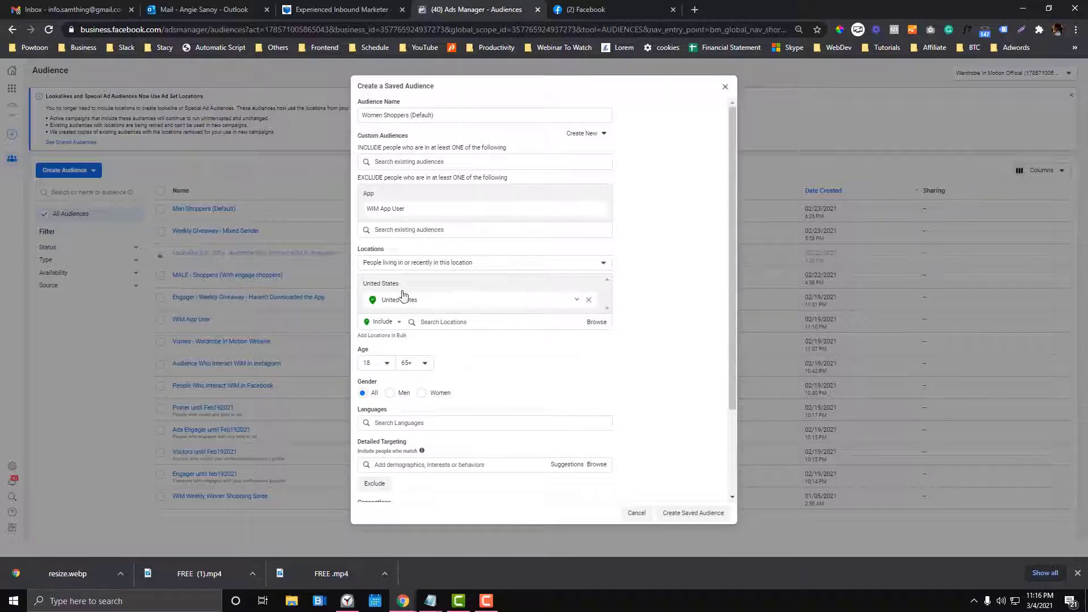
# Set the audience's age range to 14–27 and its gender to Women
pyautogui.click(366, 364)
pyautogui.click(376, 397)
pyautogui.click(406, 363)
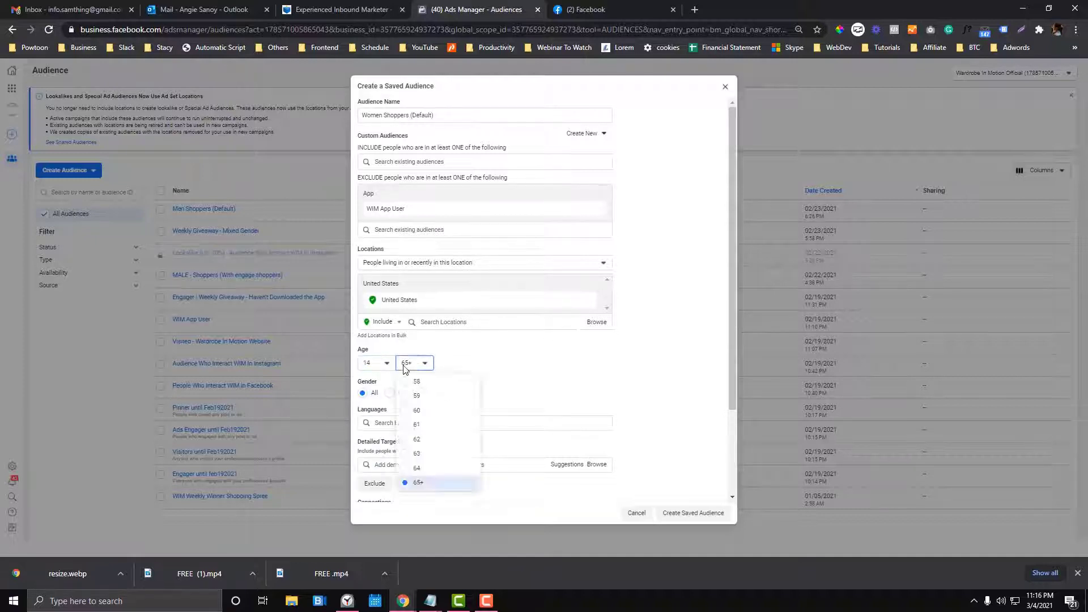
pyautogui.scroll(4, 424, 415)
pyautogui.scroll(5, 425, 416)
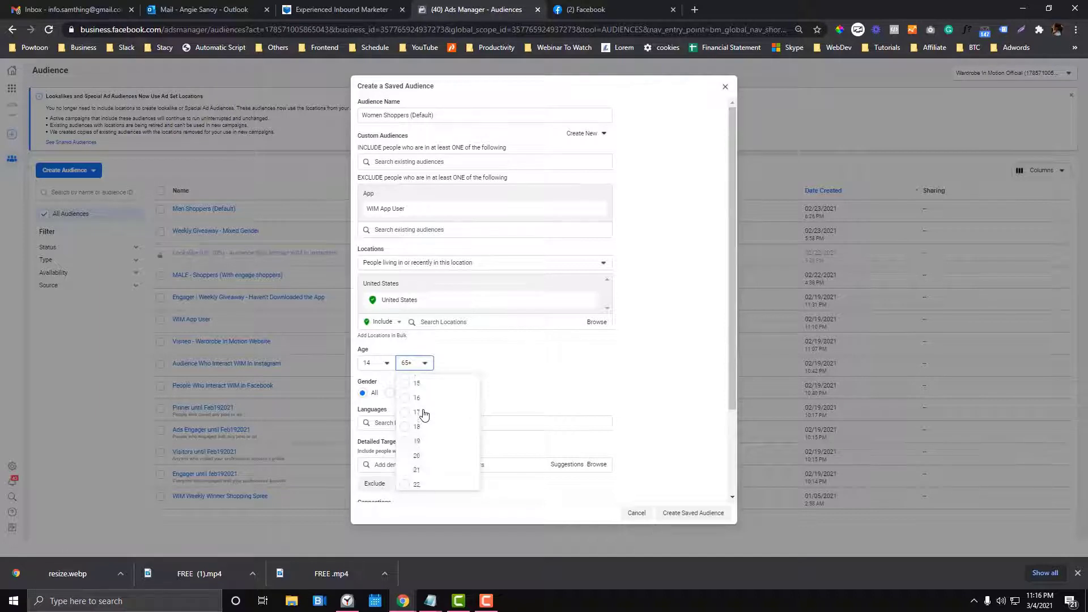
pyautogui.click(418, 471)
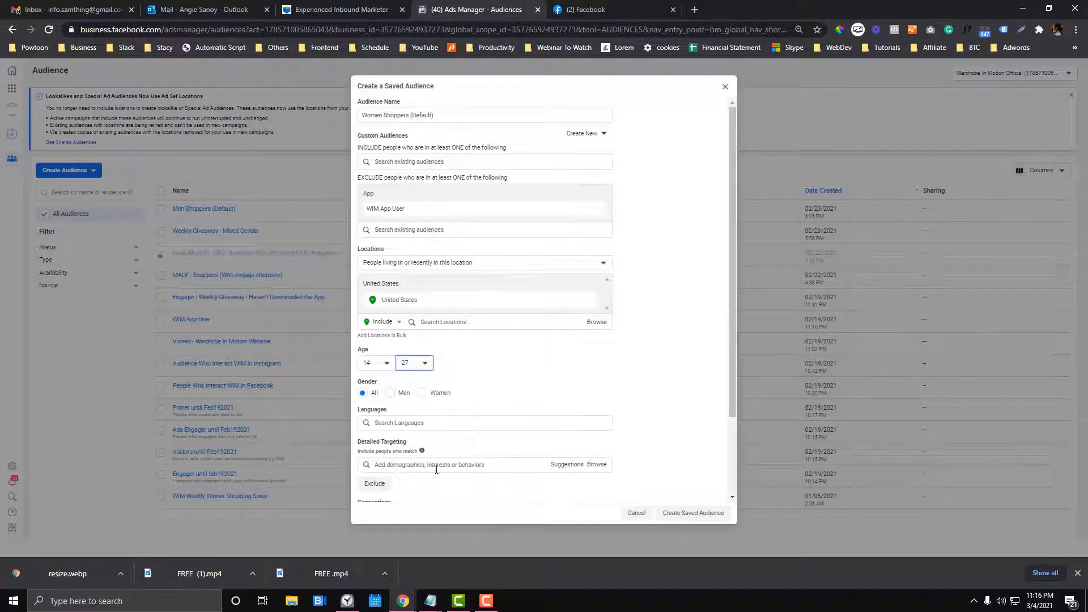
pyautogui.click(487, 601)
pyautogui.click(1041, 548)
pyautogui.scroll(-1, 461, 360)
pyautogui.press('space')
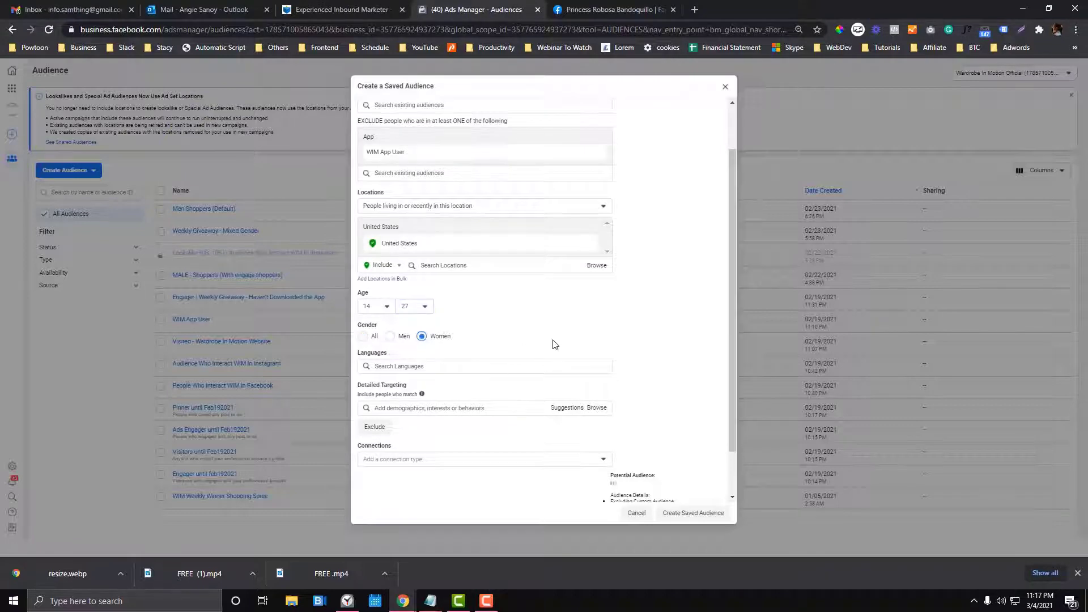
# Add English (All) as the audience's language
pyautogui.scroll(1, 554, 342)
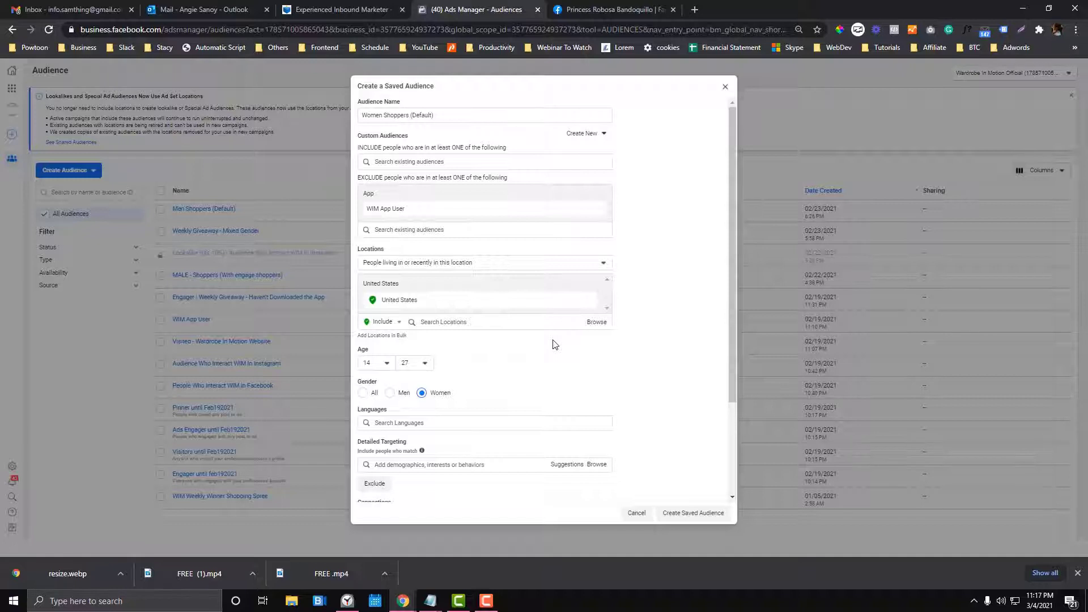
pyautogui.scroll(-1, 555, 344)
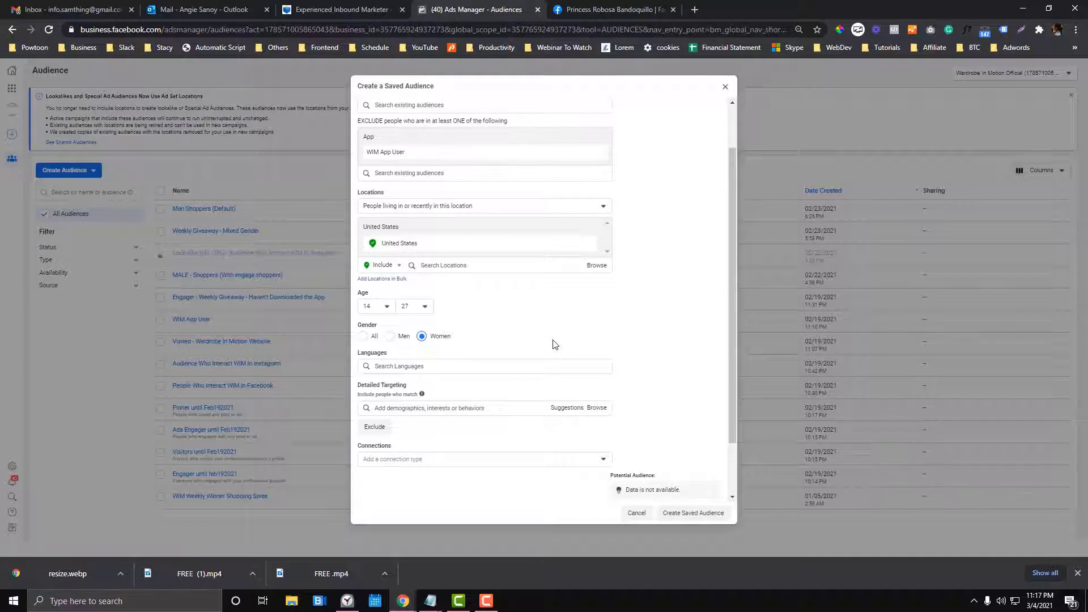
pyautogui.scroll(-1, 554, 345)
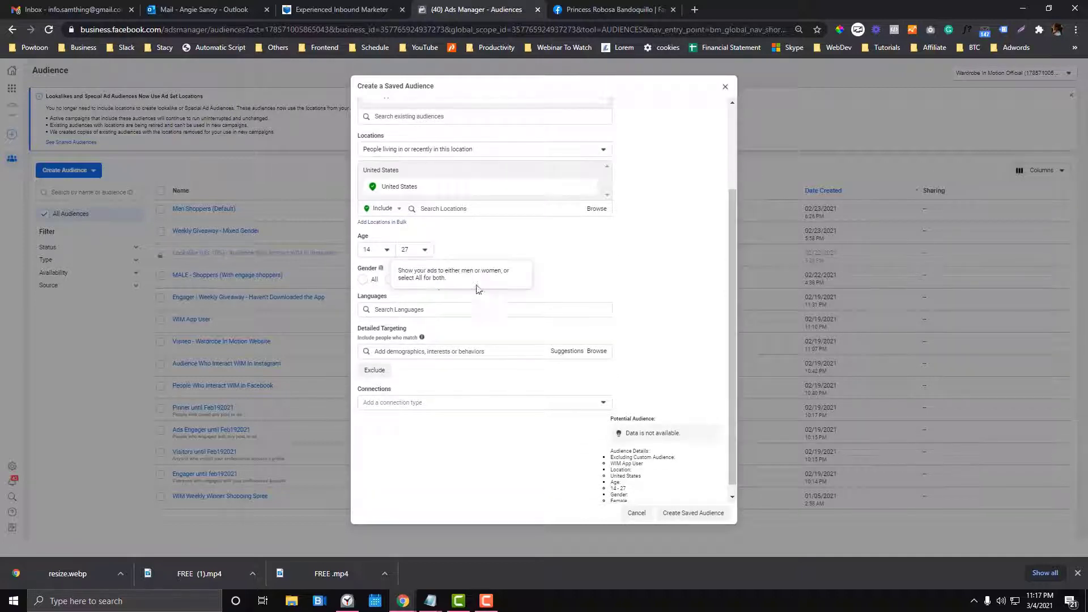
pyautogui.click(444, 310)
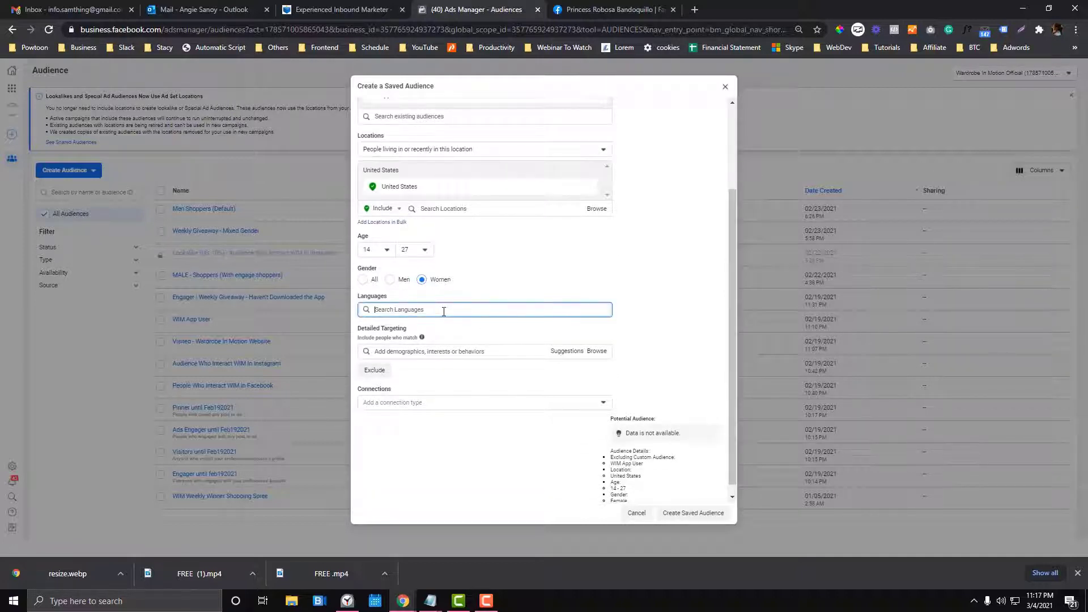
pyautogui.write('eng')
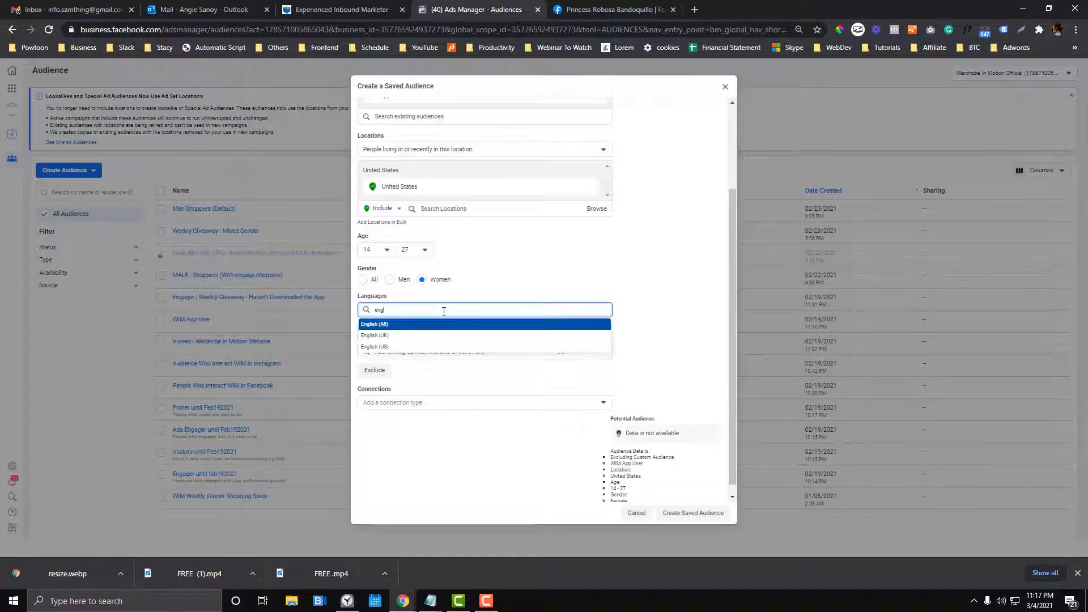
pyautogui.click(428, 324)
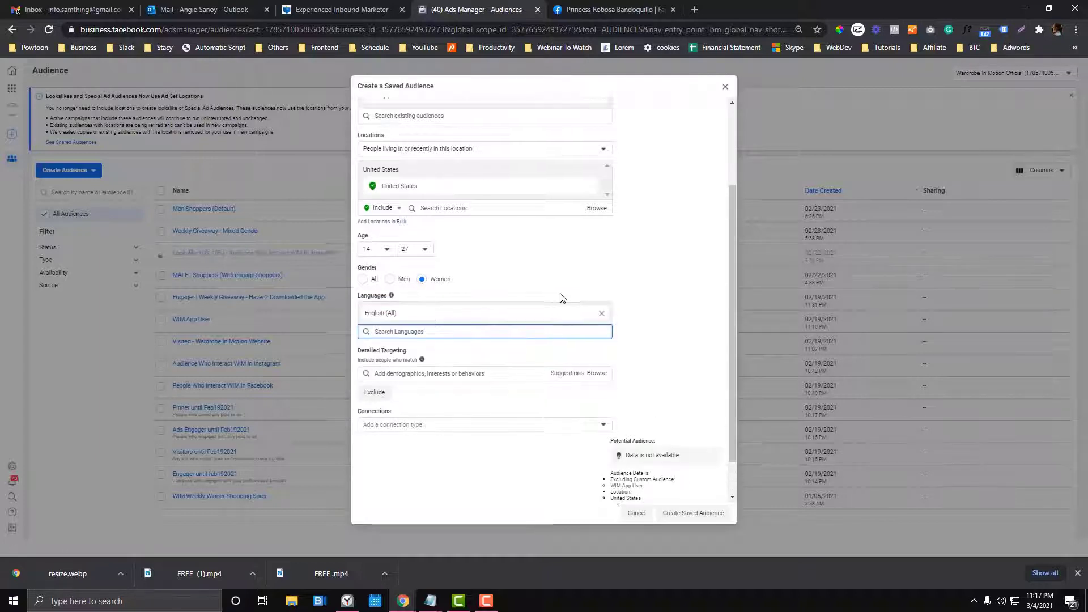
# Switch to the Notepad targeting list and copy the interest name Asos for the Detailed Targeting section
pyautogui.scroll(-1, 544, 303)
pyautogui.click(493, 329)
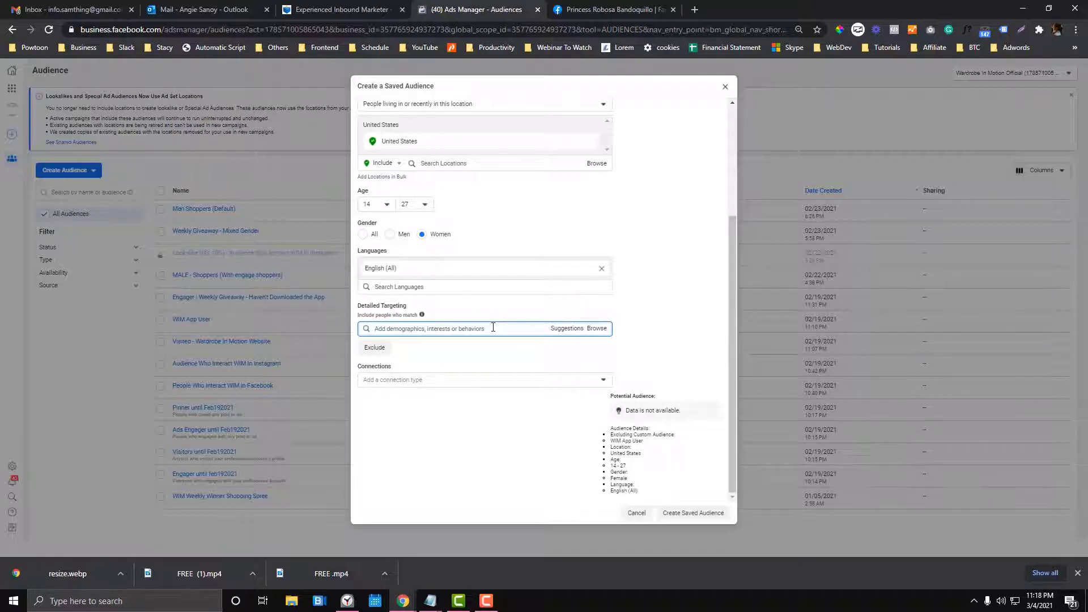
pyautogui.click(430, 601)
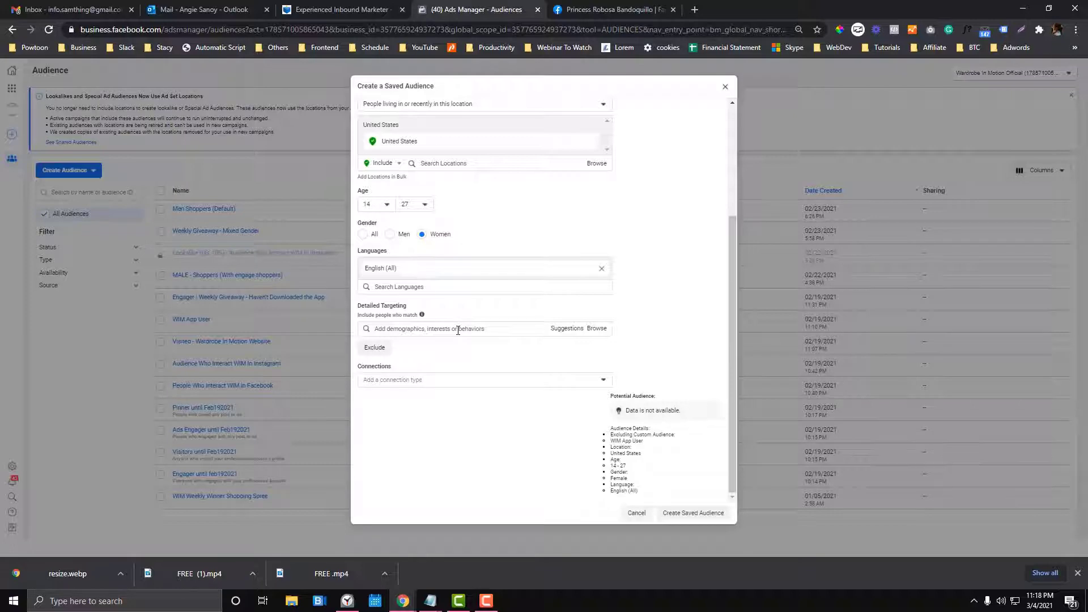
pyautogui.moveTo(431, 599)
pyautogui.click(464, 560)
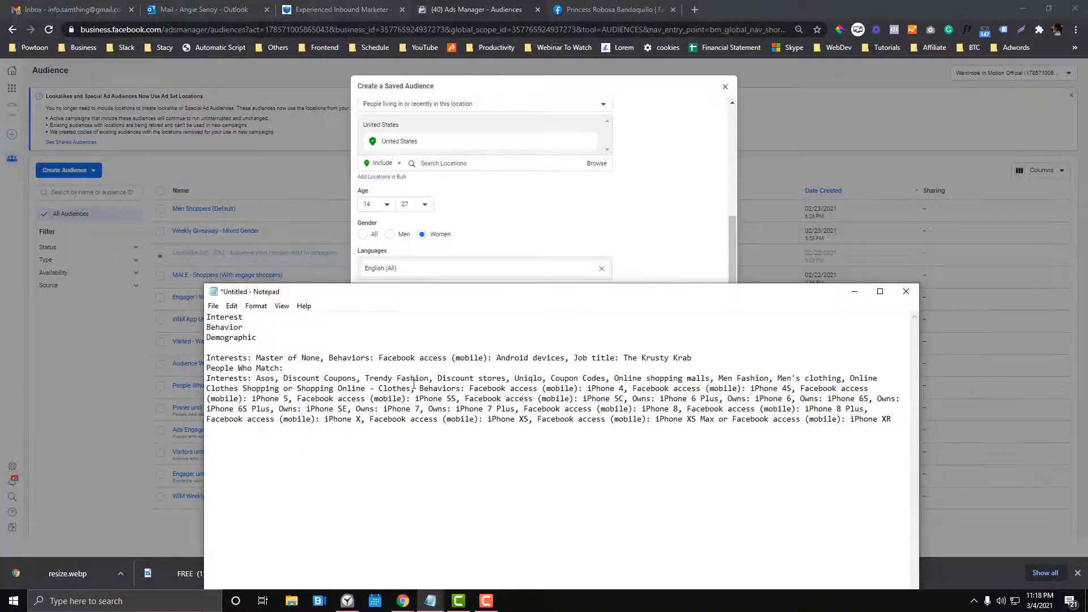
pyautogui.doubleClick(264, 379)
pyautogui.hotkey('ctrl', 'c')
# Back in Ads Manager, search detailed targeting for ASOS and include the Asos interest
pyautogui.click(854, 291)
pyautogui.click(445, 328)
pyautogui.hotkey('ctrl', 'v')
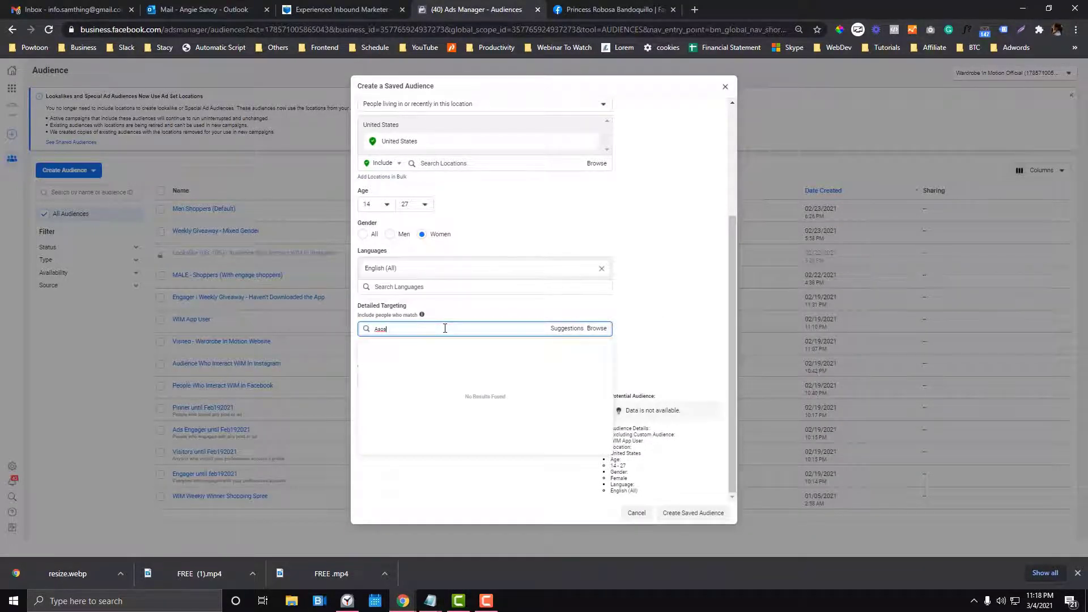
pyautogui.hotkey('ctrl', 'a')
pyautogui.write('As')
pyautogui.press('BackSpace')
pyautogui.write('SOS')
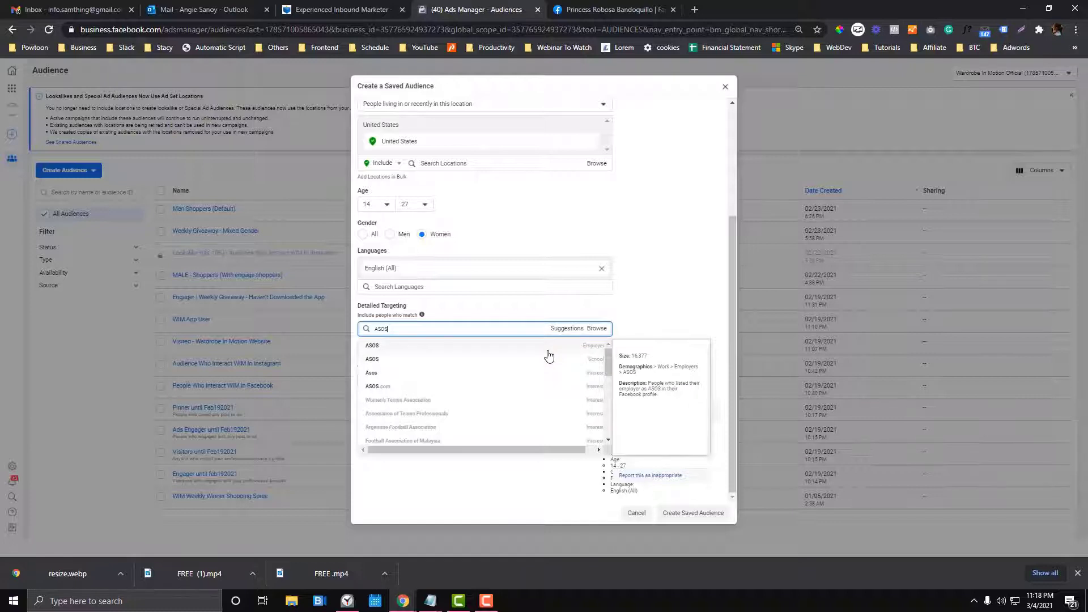
pyautogui.click(525, 380)
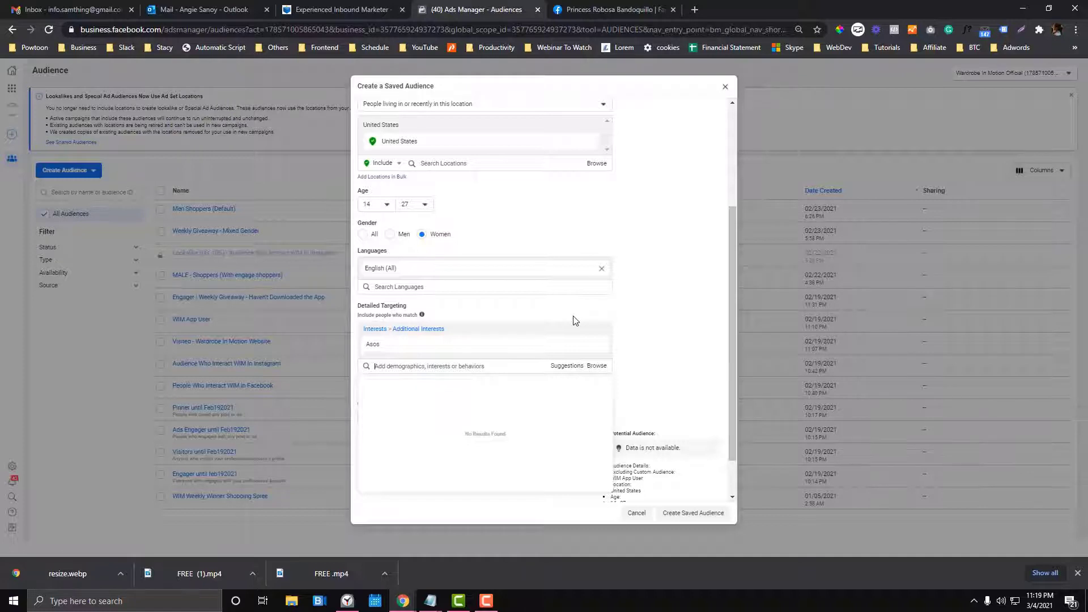
# Copy the interest name Discount Coupons from the People Who Match list in Notepad
pyautogui.scroll(-1, 576, 321)
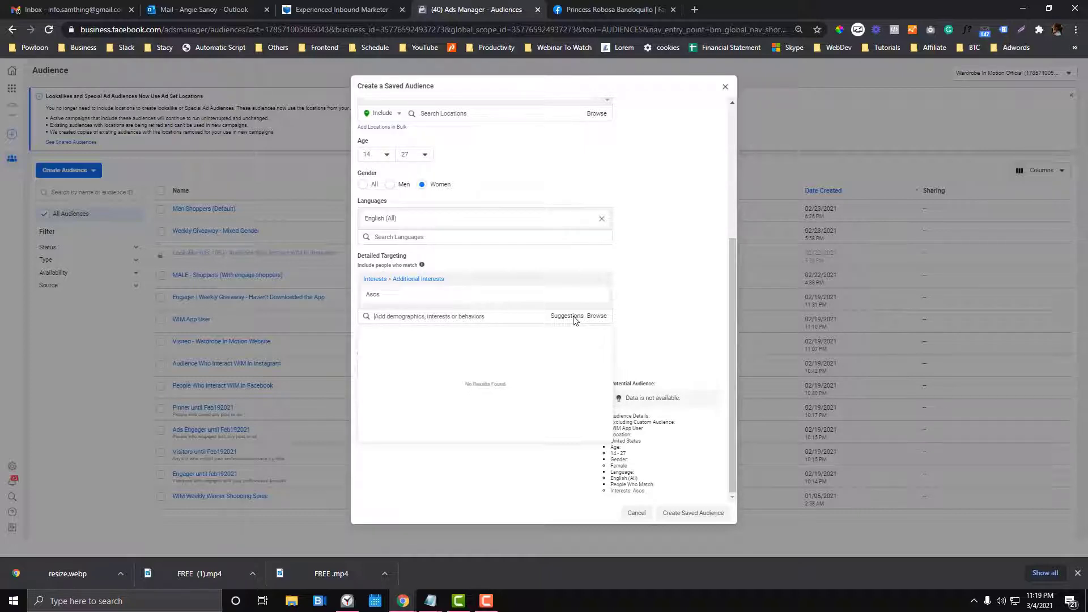
pyautogui.click(430, 600)
pyautogui.click(458, 558)
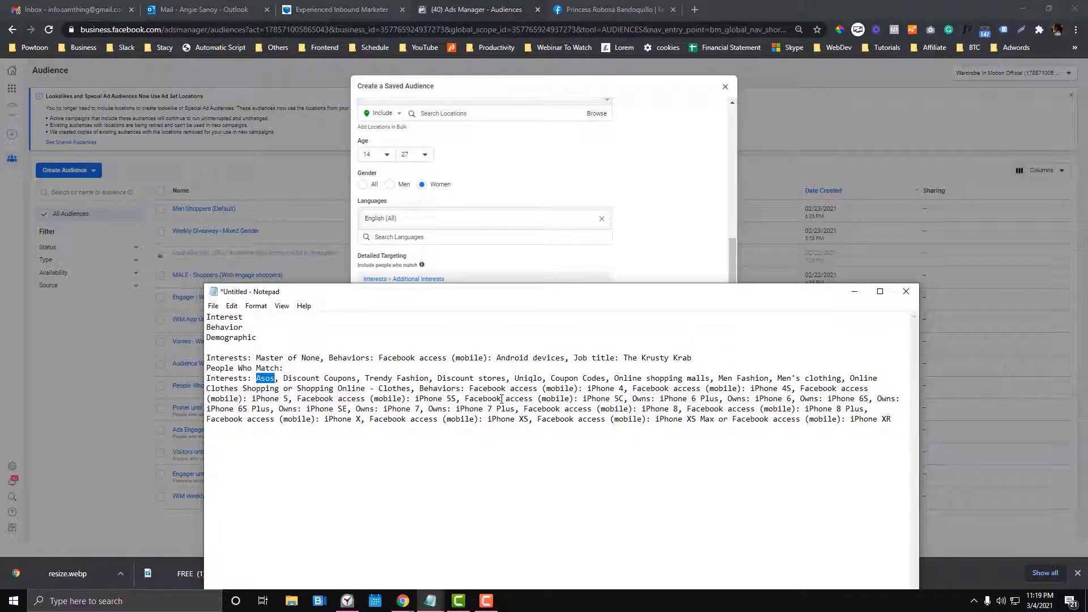
pyautogui.moveTo(283, 378); pyautogui.dragTo(357, 378)
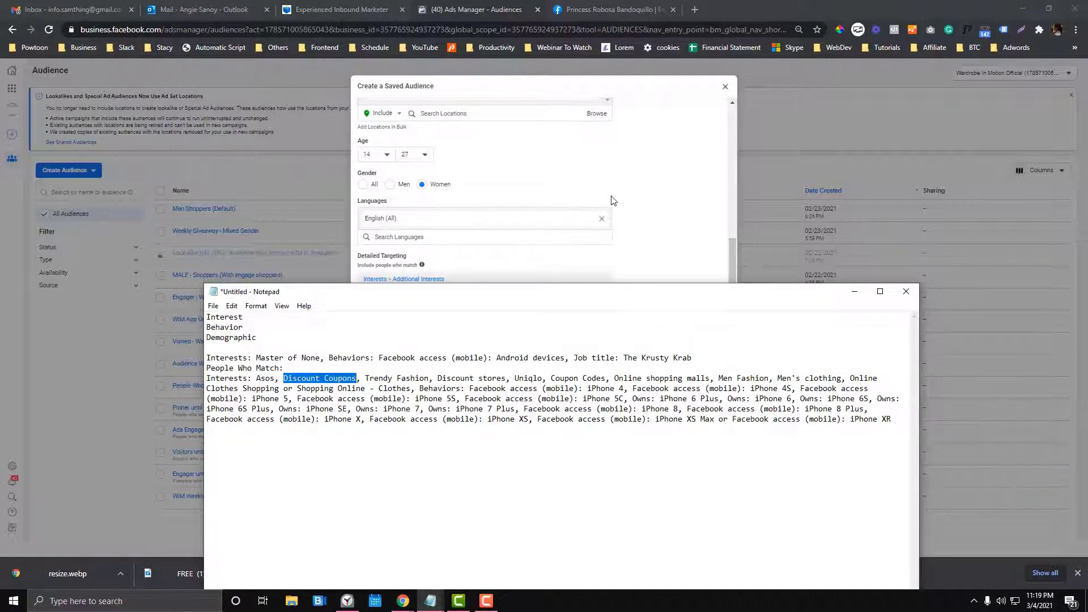
pyautogui.click(612, 199)
pyautogui.scroll(2, 554, 230)
pyautogui.scroll(-2, 524, 251)
pyautogui.moveTo(434, 600)
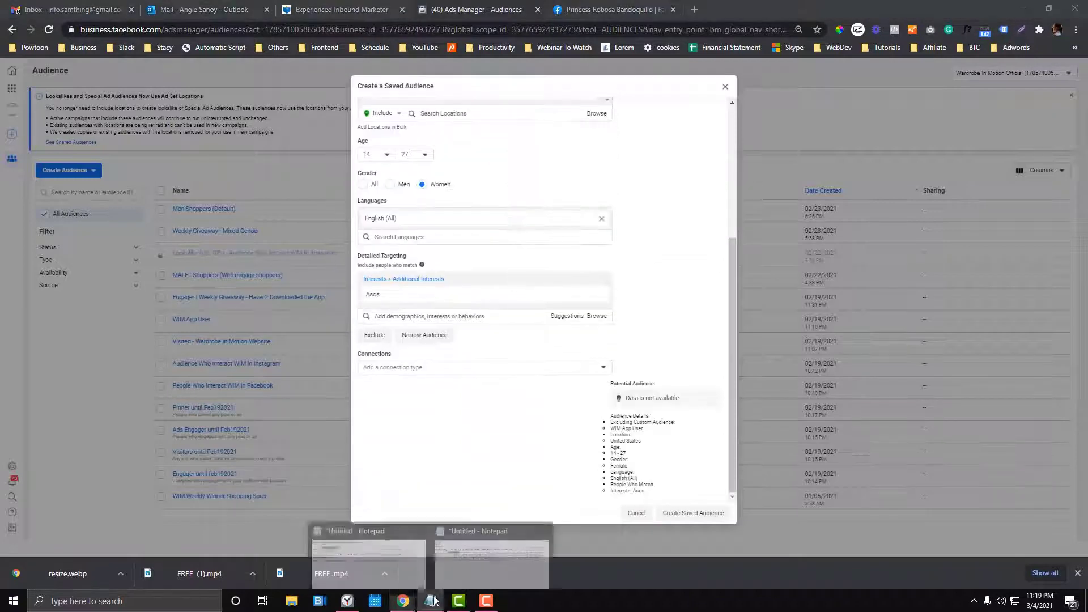
pyautogui.click(374, 558)
pyautogui.moveTo(383, 379); pyautogui.dragTo(285, 378)
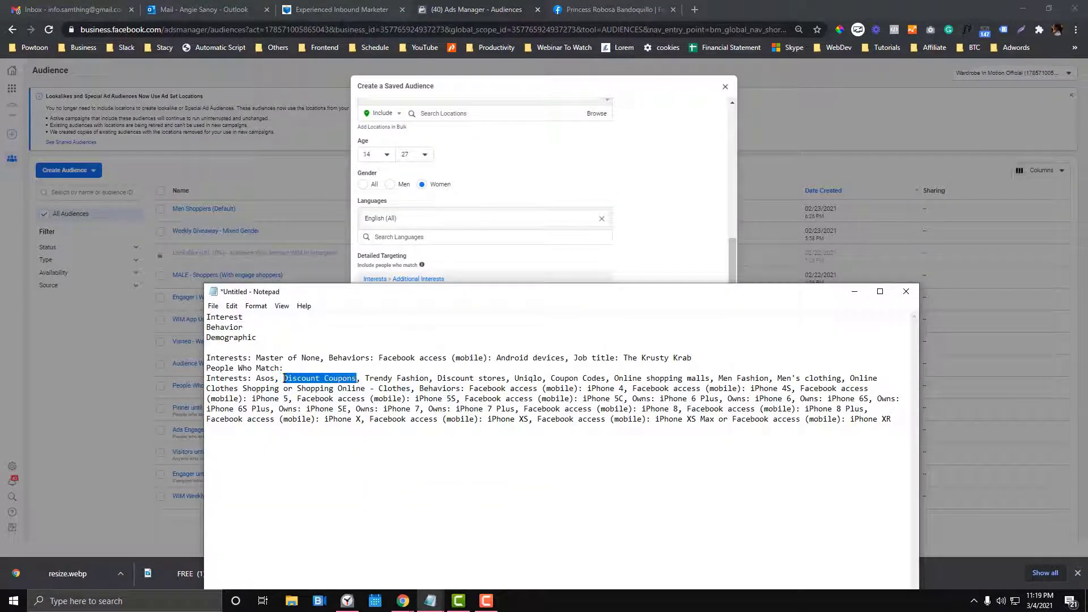
pyautogui.hotkey('ctrl', 'c')
# Back in Ads Manager, add the Discount Coupons interest to the audience's detailed targeting
pyautogui.click(578, 198)
pyautogui.click(435, 316)
pyautogui.hotkey('ctrl', 'v')
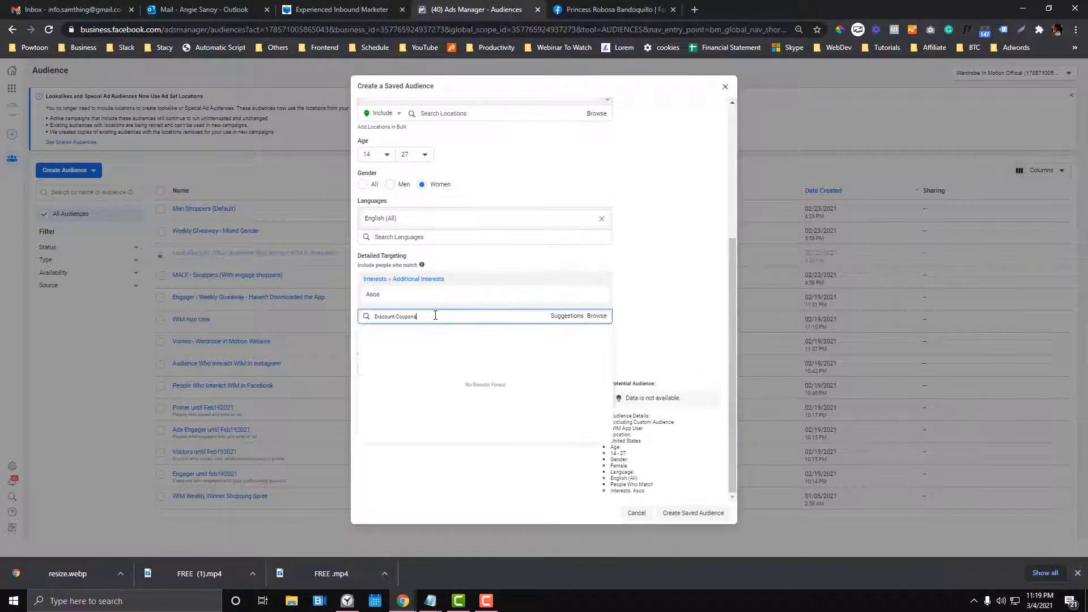
pyautogui.click(425, 337)
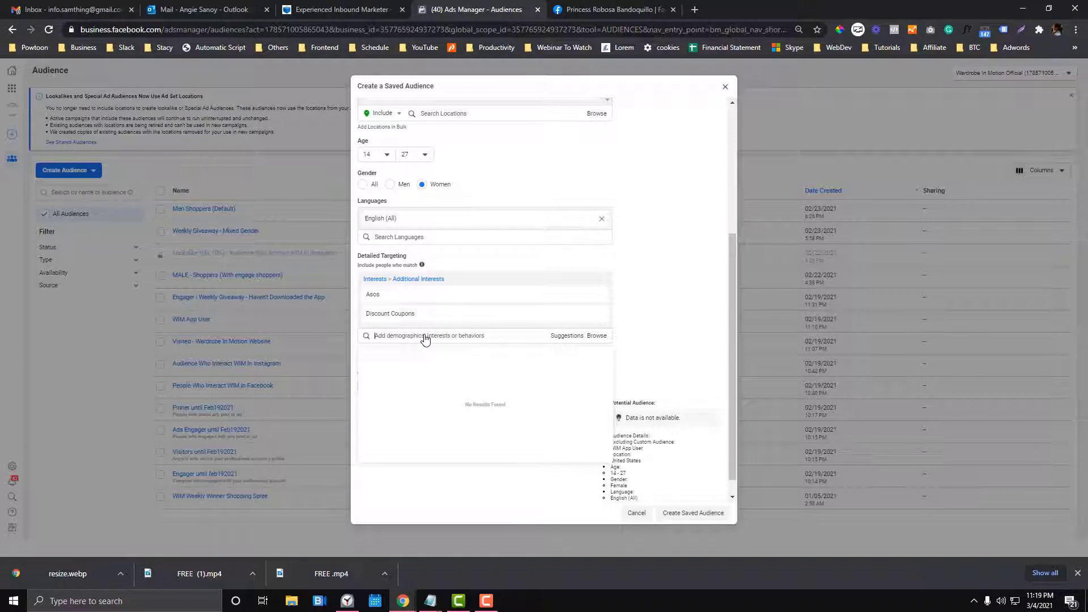
# Take the interest Trendy Fashion from the Notepad list and add it to the audience's detailed targeting in Ads Manager
pyautogui.click(430, 601)
pyautogui.click(481, 556)
pyautogui.moveTo(366, 378); pyautogui.dragTo(433, 378)
pyautogui.click(586, 177)
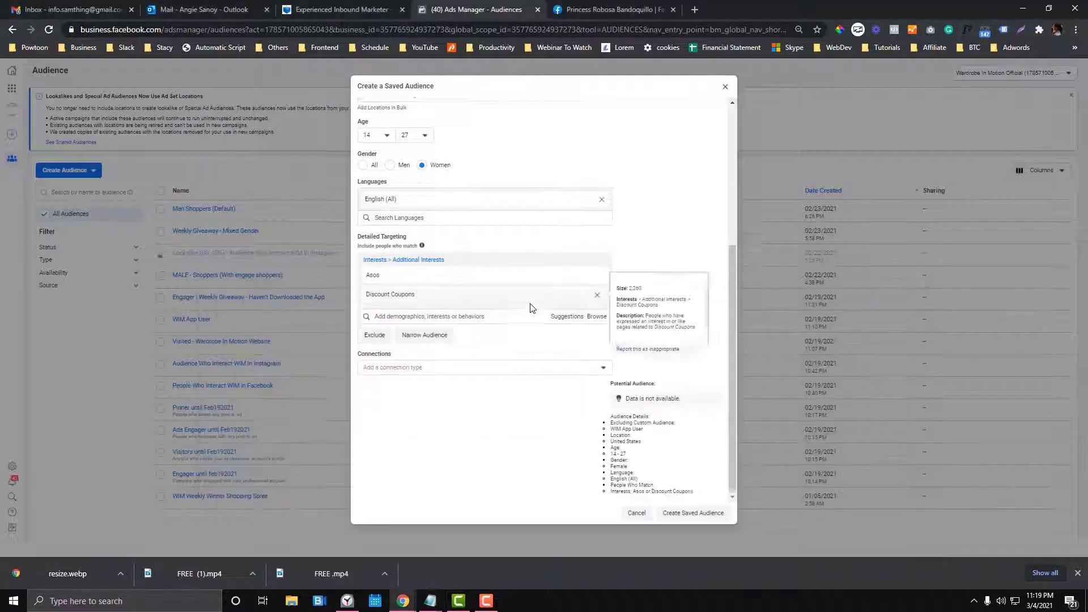
pyautogui.scroll(1, 532, 310)
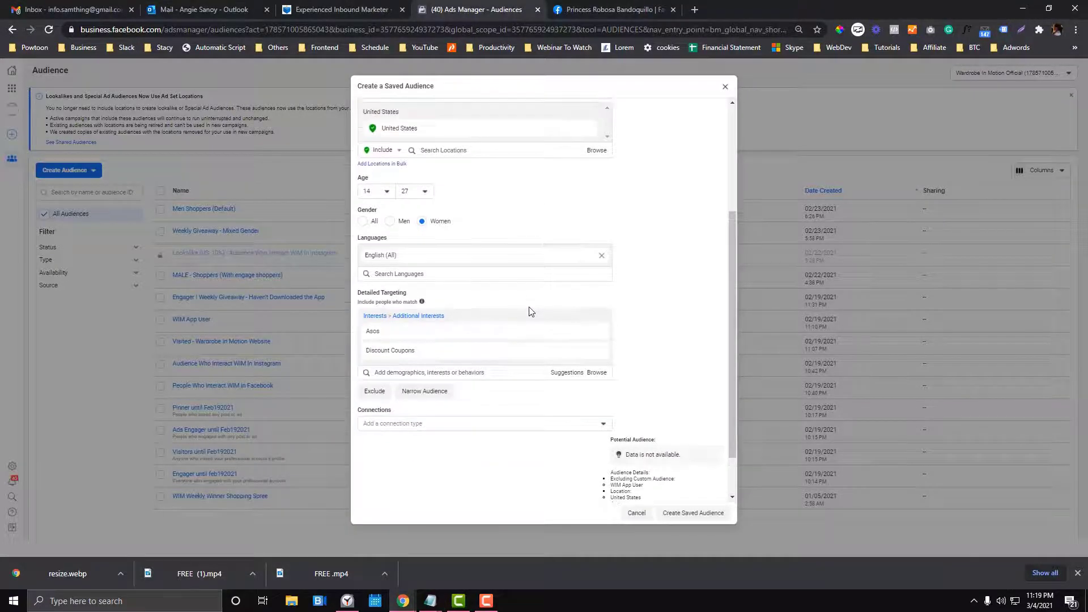
pyautogui.click(433, 372)
pyautogui.write('Trendy Fashion')
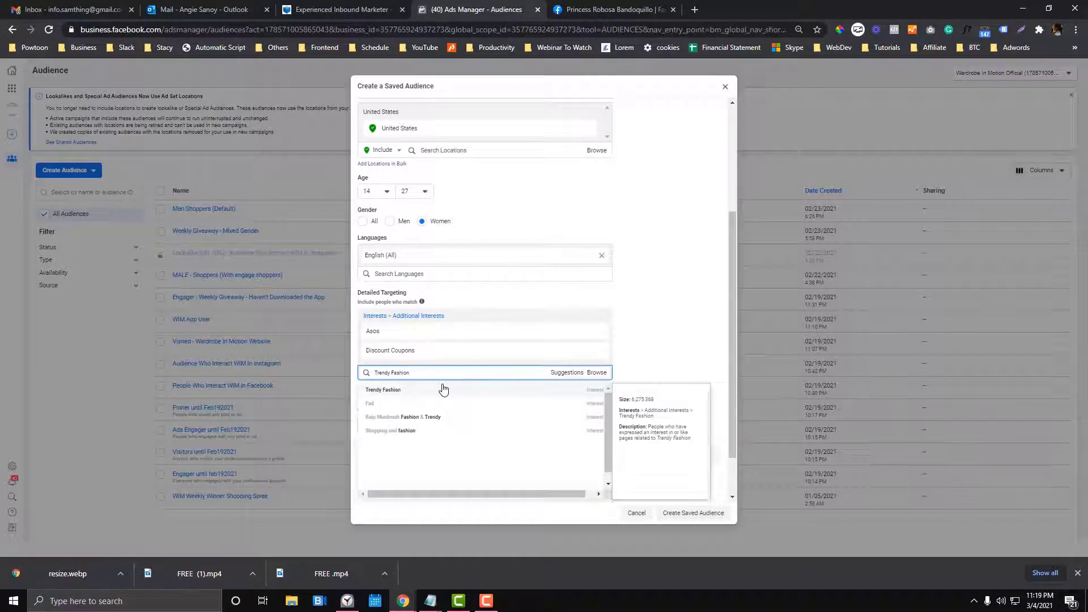
pyautogui.click(444, 389)
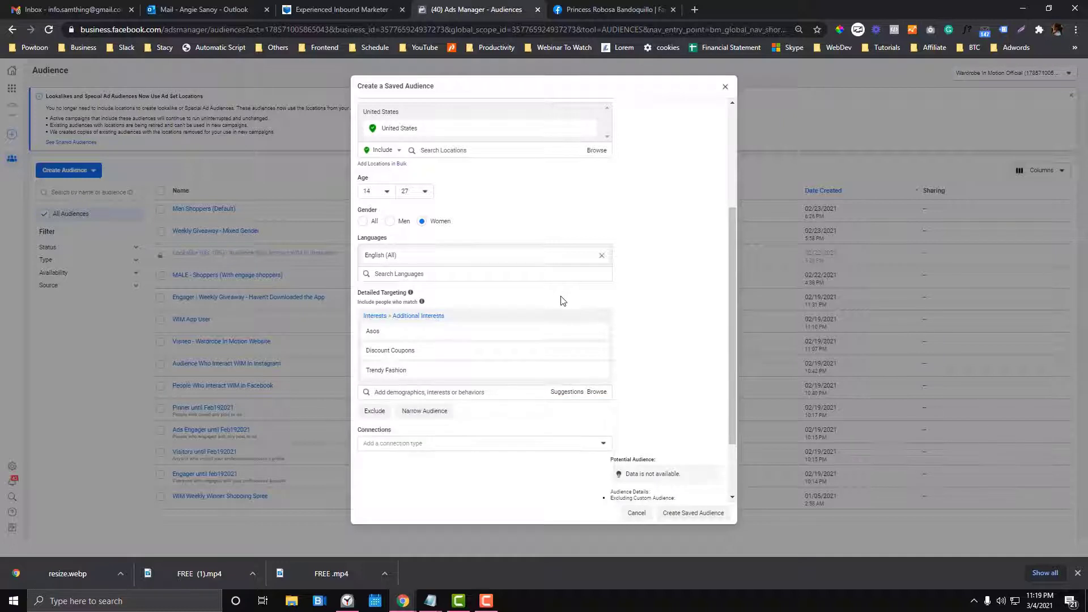
# Copy the behavior name Facebook access (mobile) from the Notepad list and return to the saved audience in Ads Manager
pyautogui.scroll(-1, 567, 338)
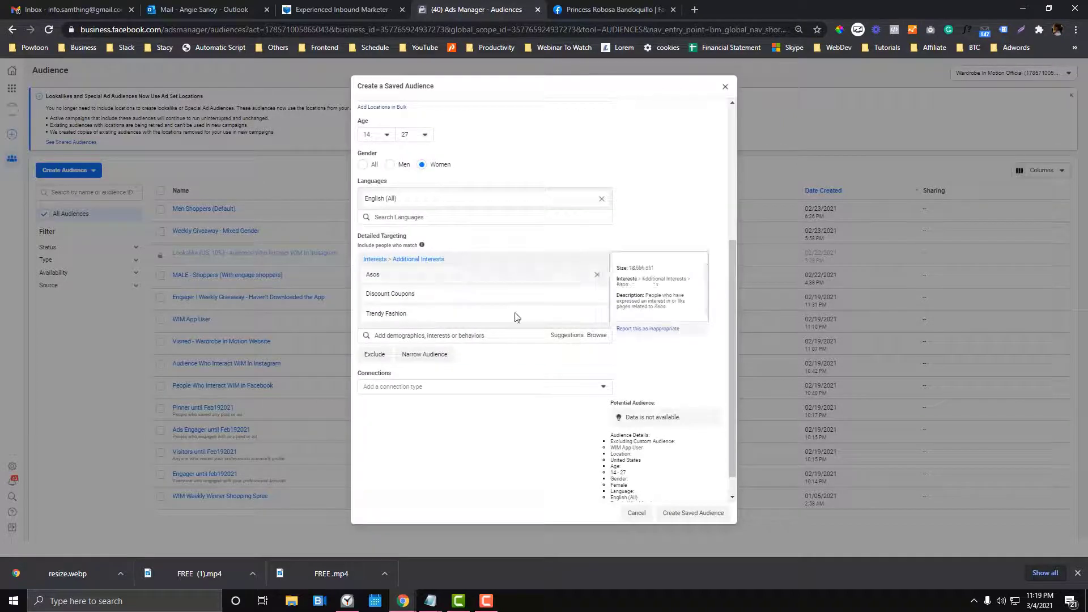
pyautogui.click(471, 337)
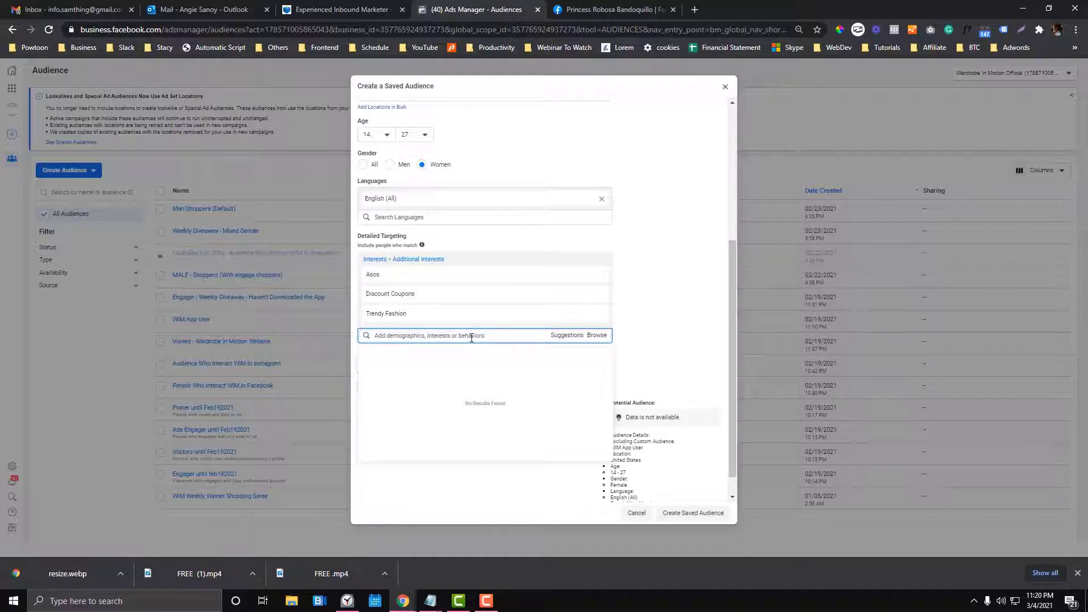
pyautogui.moveTo(430, 601)
pyautogui.click(490, 559)
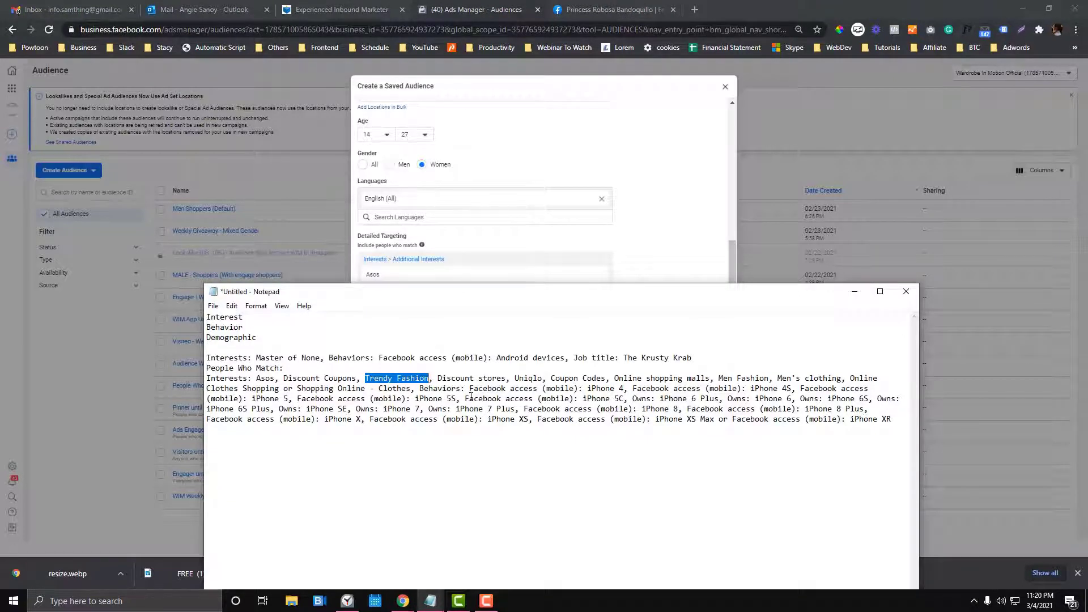
pyautogui.moveTo(465, 399); pyautogui.dragTo(575, 399)
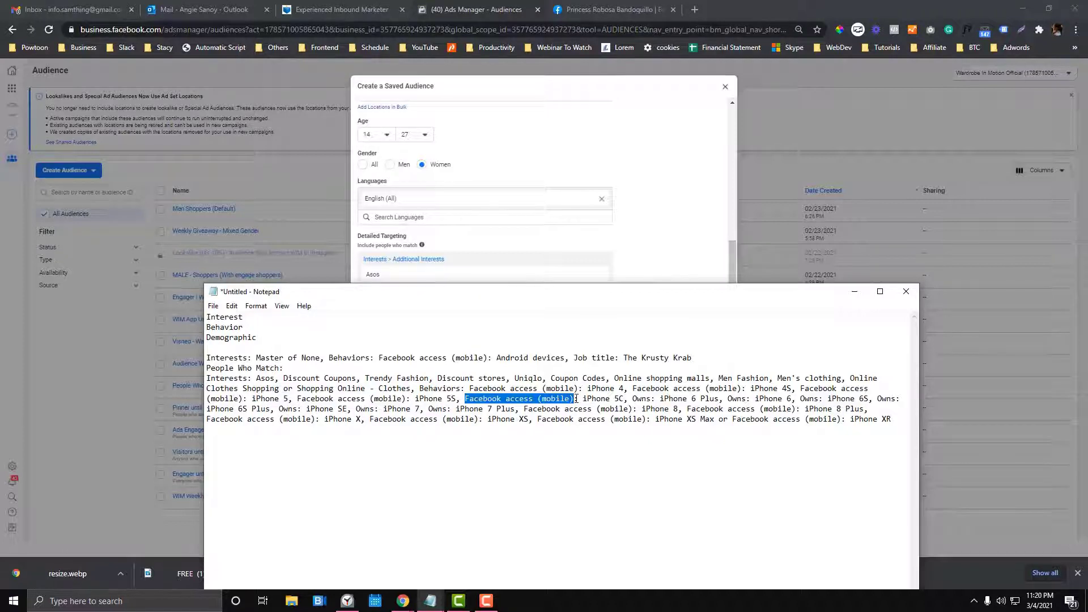
pyautogui.click(668, 240)
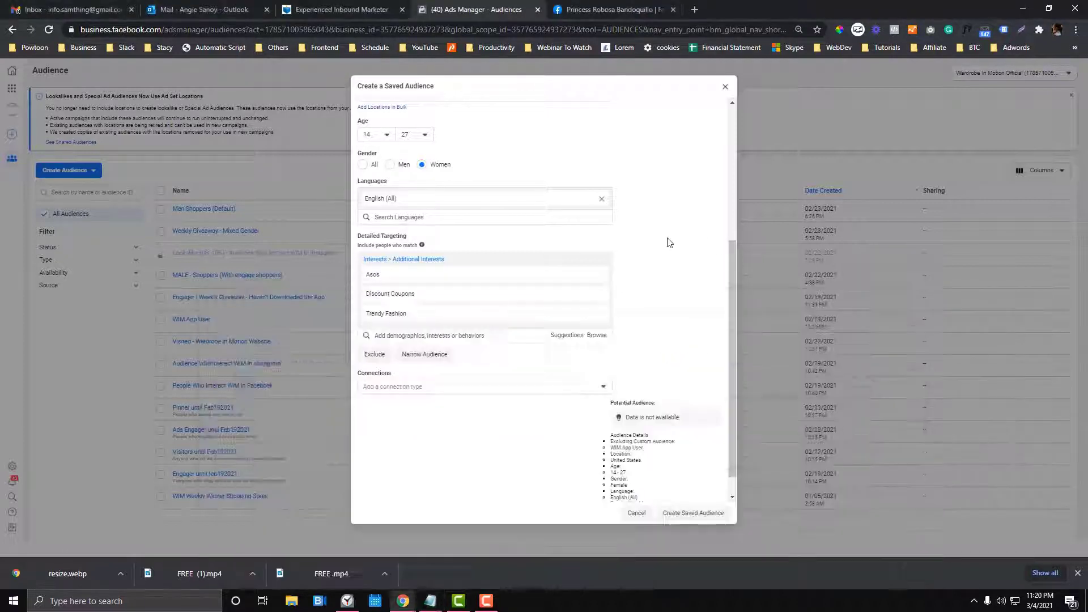
# Add the Facebook access (mobile) behaviors for iPhone XR, iPhone XS and iPhone 5 to the detailed targeting
pyautogui.click(441, 338)
pyautogui.hotkey('ctrl', 'v')
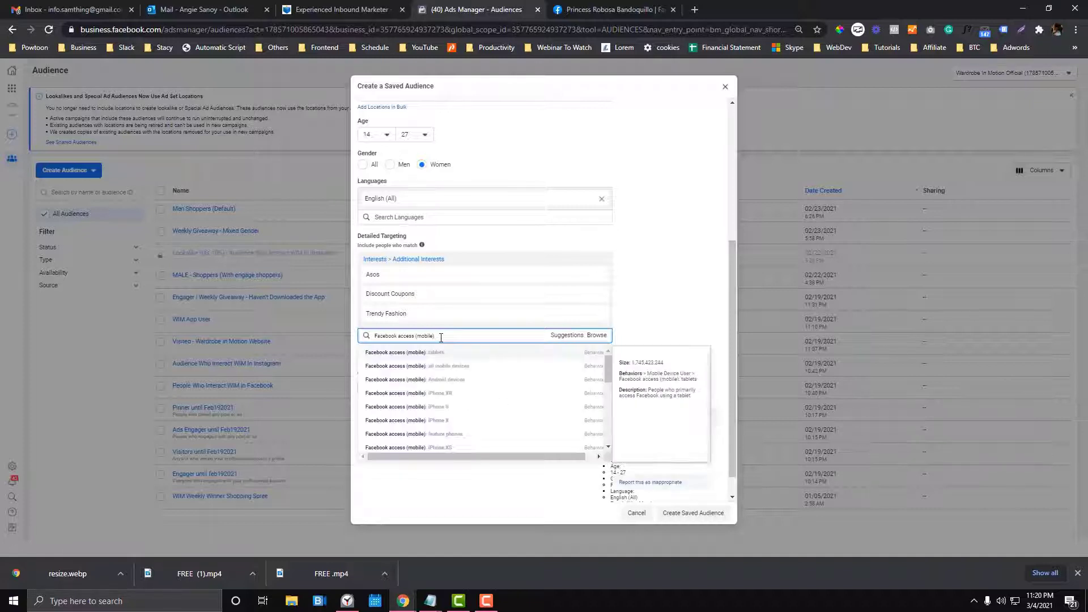
pyautogui.click(443, 393)
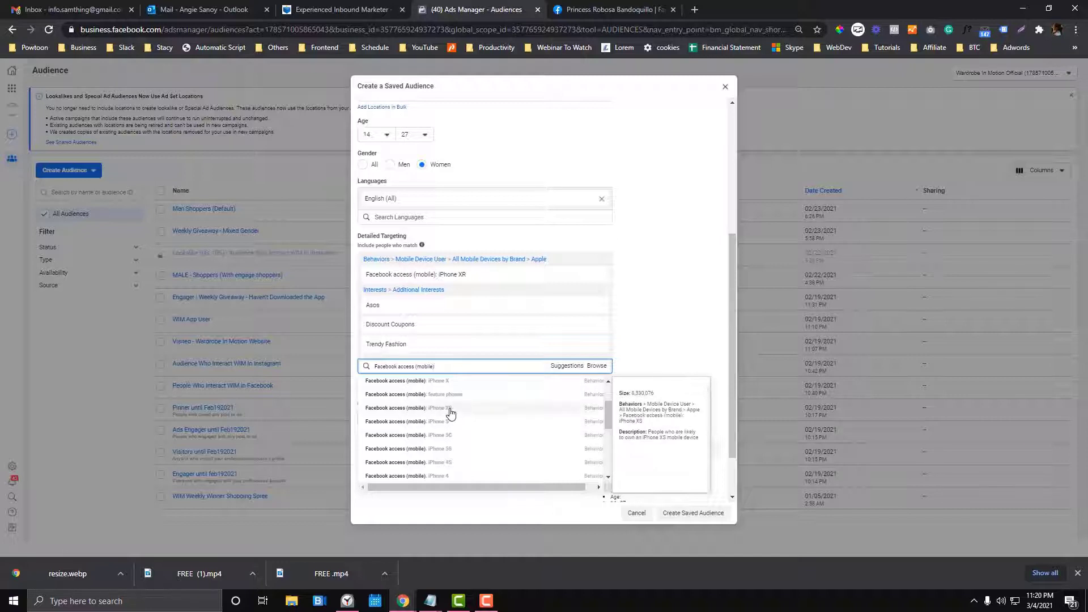
pyautogui.click(450, 410)
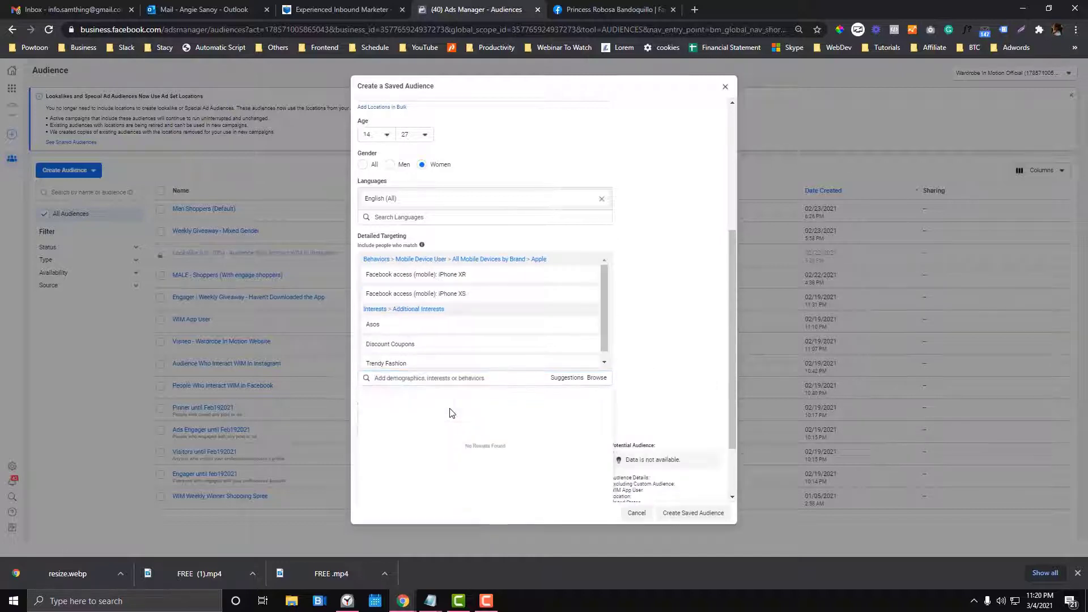
pyautogui.click(457, 378)
pyautogui.hotkey('ctrl', 'v')
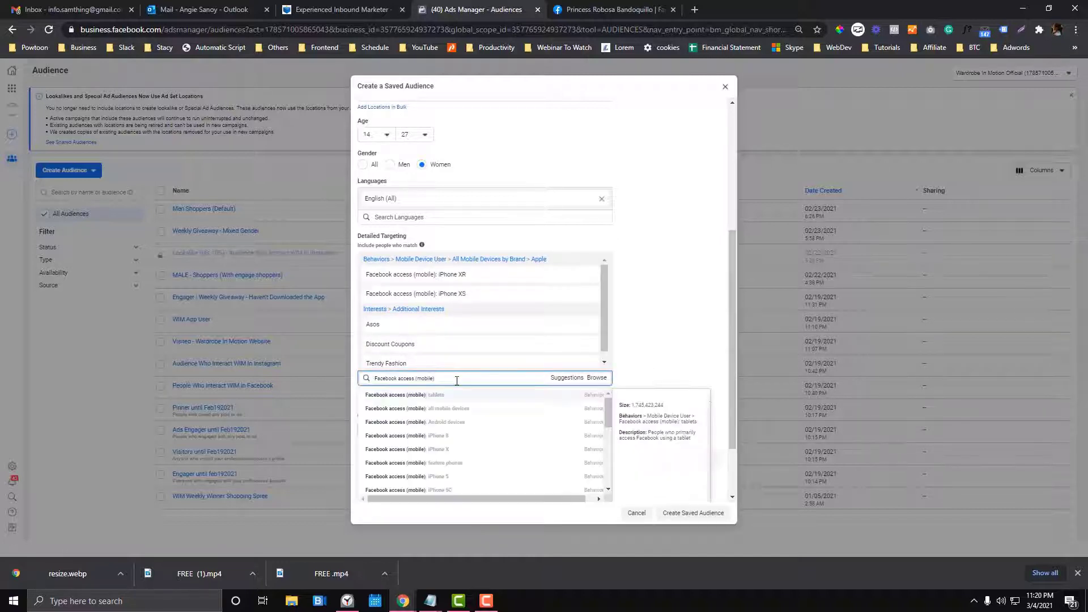
pyautogui.click(430, 478)
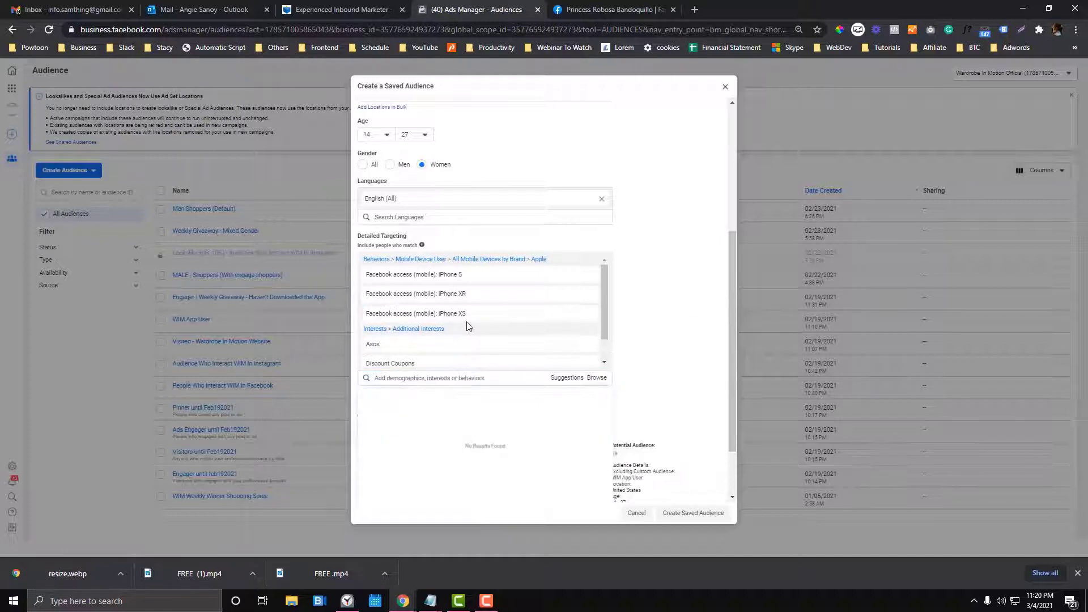
pyautogui.scroll(-1, 505, 316)
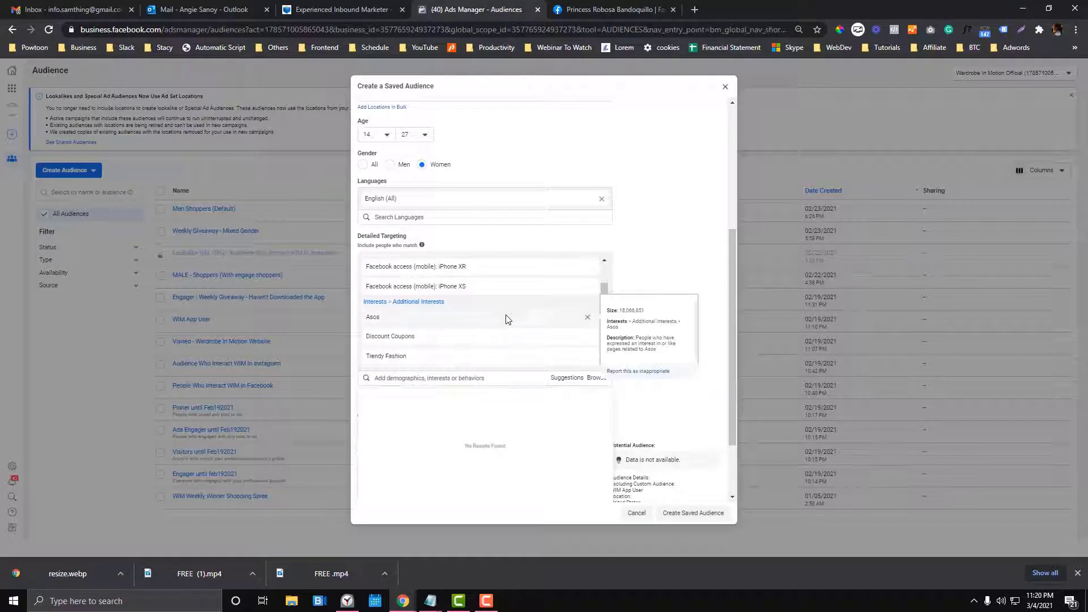
pyautogui.scroll(1, 505, 316)
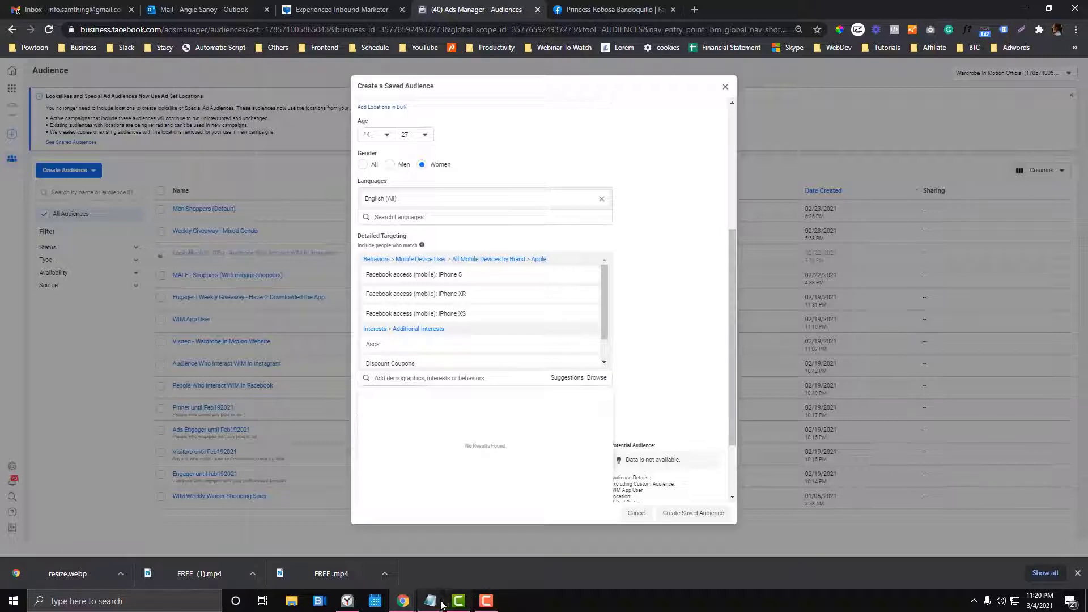
pyautogui.moveTo(438, 602)
pyautogui.click(496, 547)
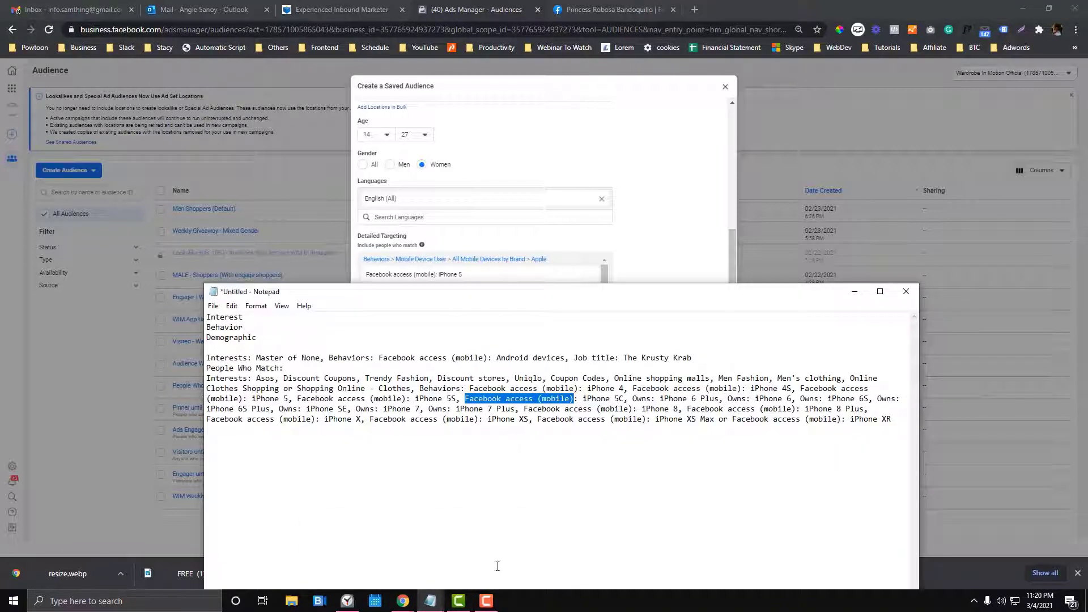
pyautogui.click(943, 506)
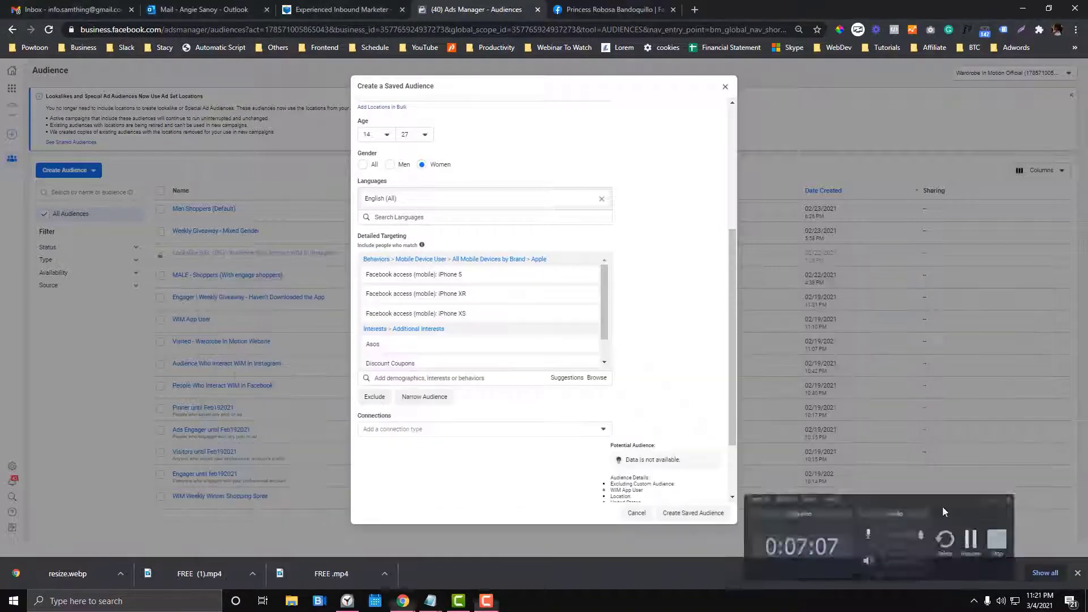
# Search the detailed targeting options for Gradua and then Yale, and dismiss the search without adding an entry
pyautogui.click(425, 379)
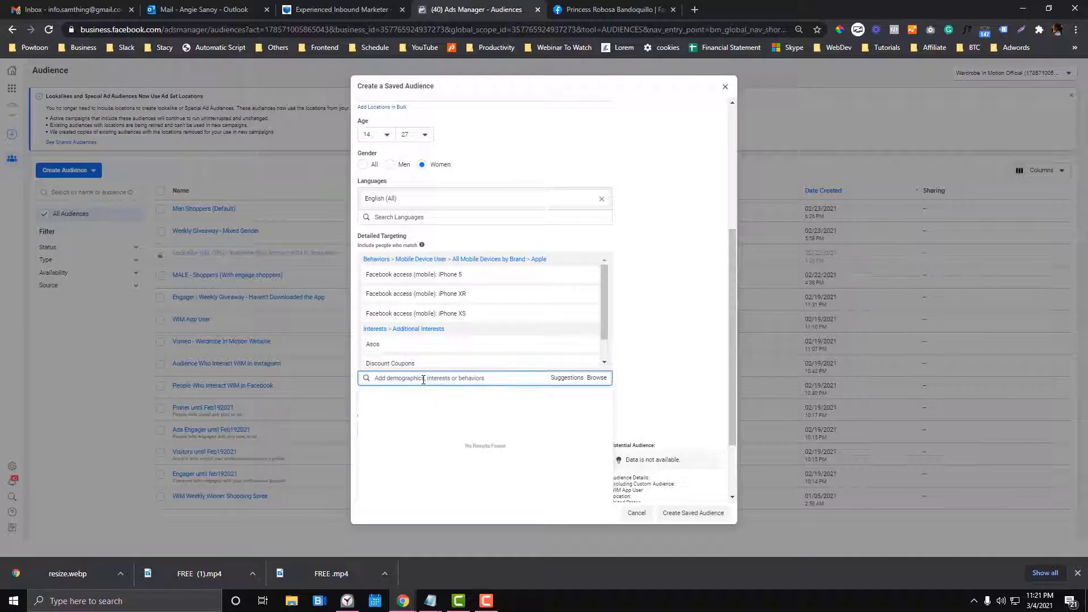
pyautogui.write('Gradu')
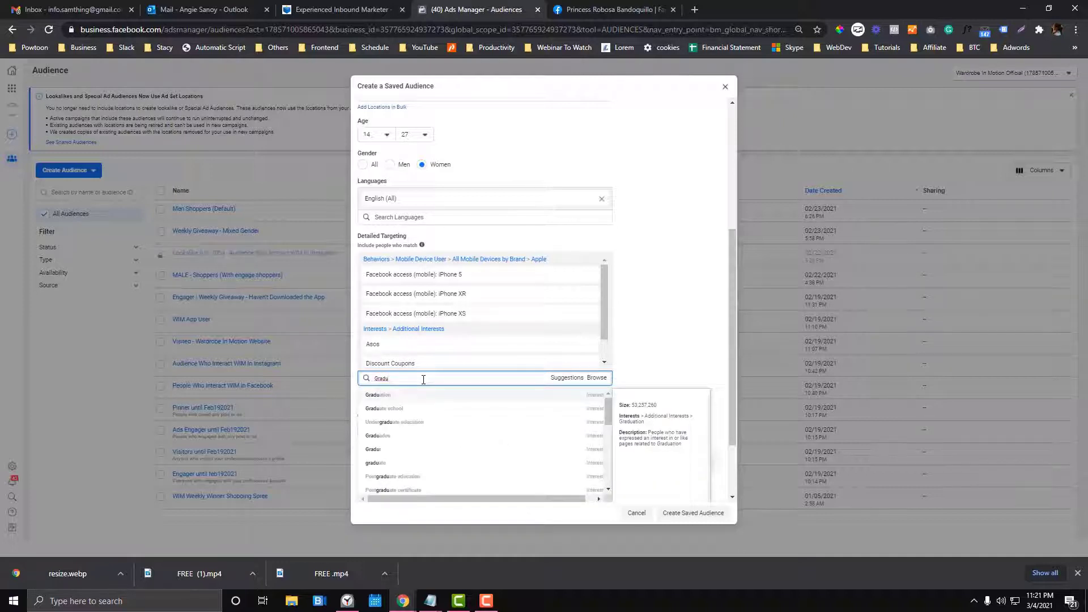
pyautogui.write('a')
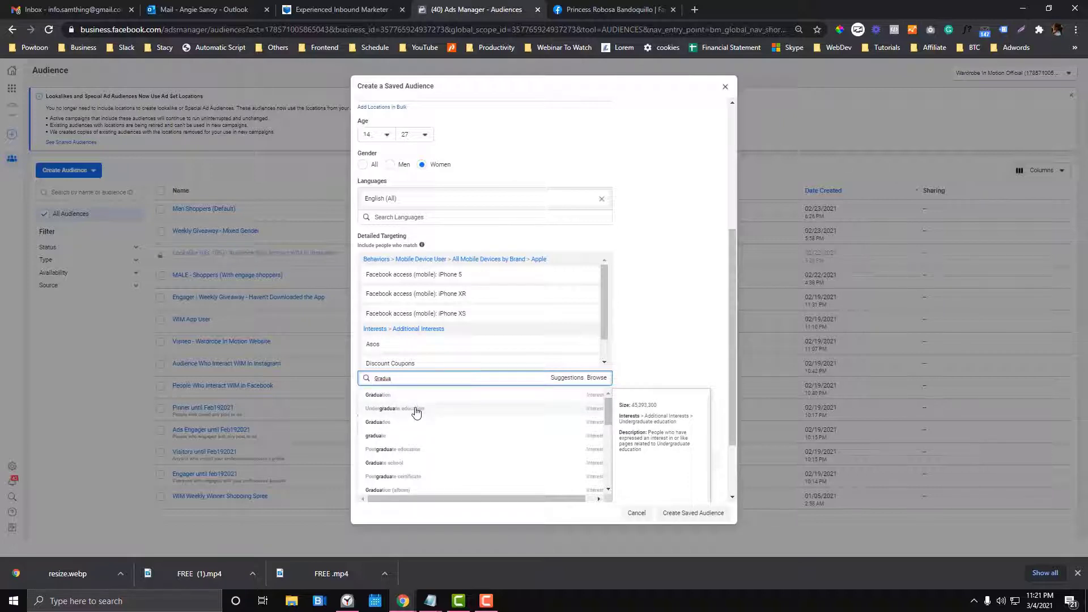
pyautogui.doubleClick(433, 376)
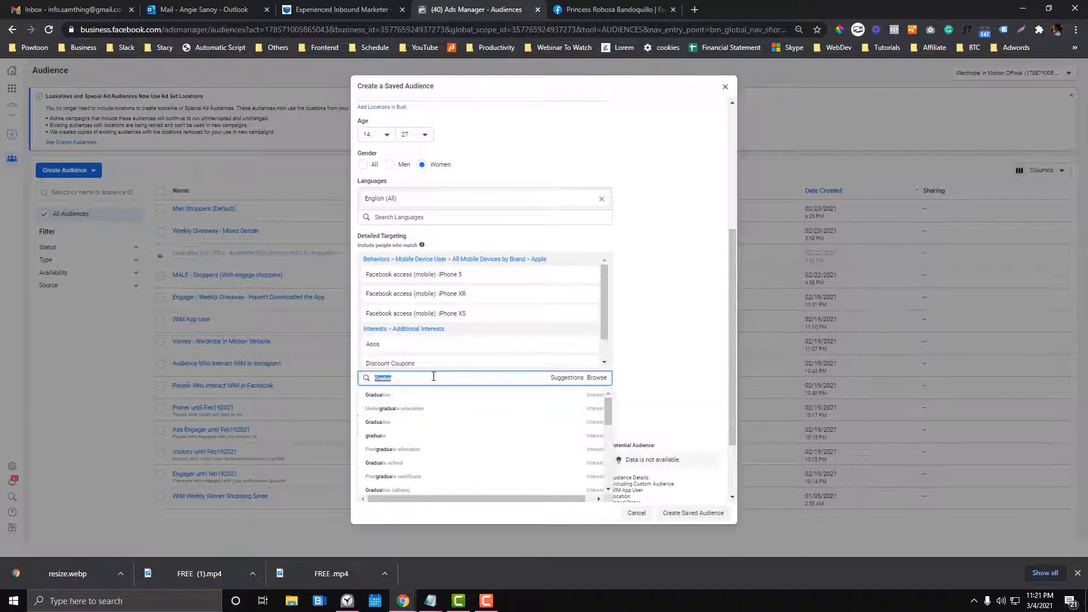
pyautogui.write('Yale')
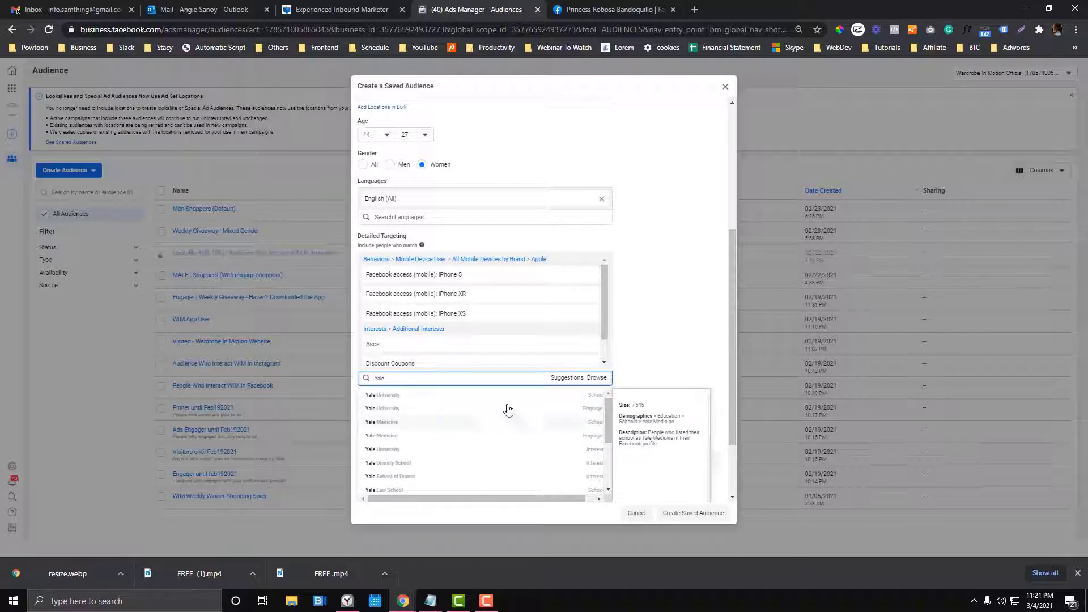
pyautogui.click(638, 333)
# Add an exclusion to the detailed targeting and exclude people who match the additional interest Krusty Krab
pyautogui.scroll(-3, 562, 330)
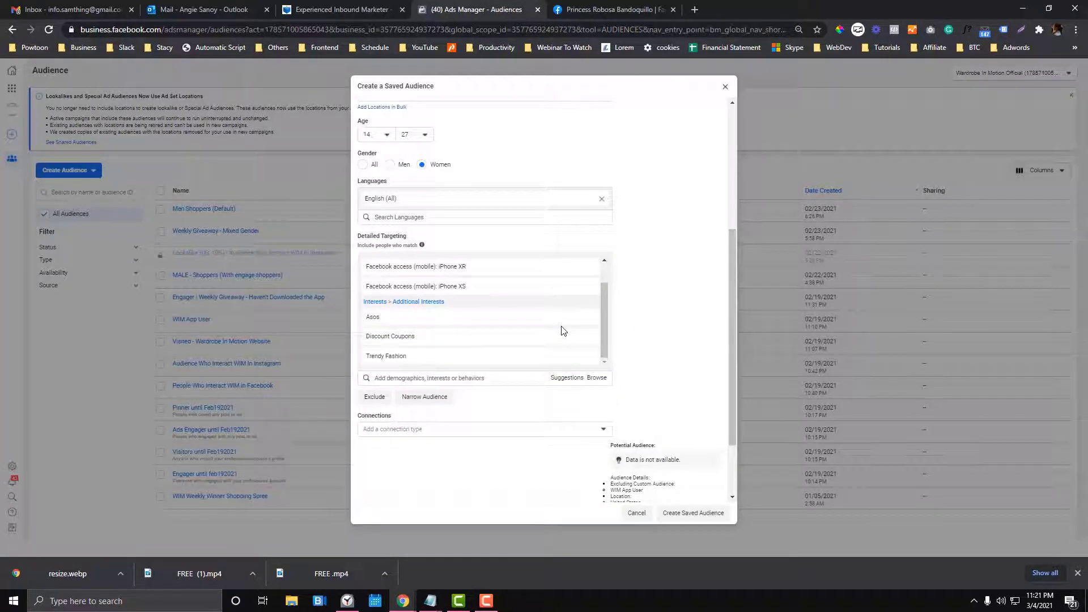
pyautogui.scroll(4, 563, 331)
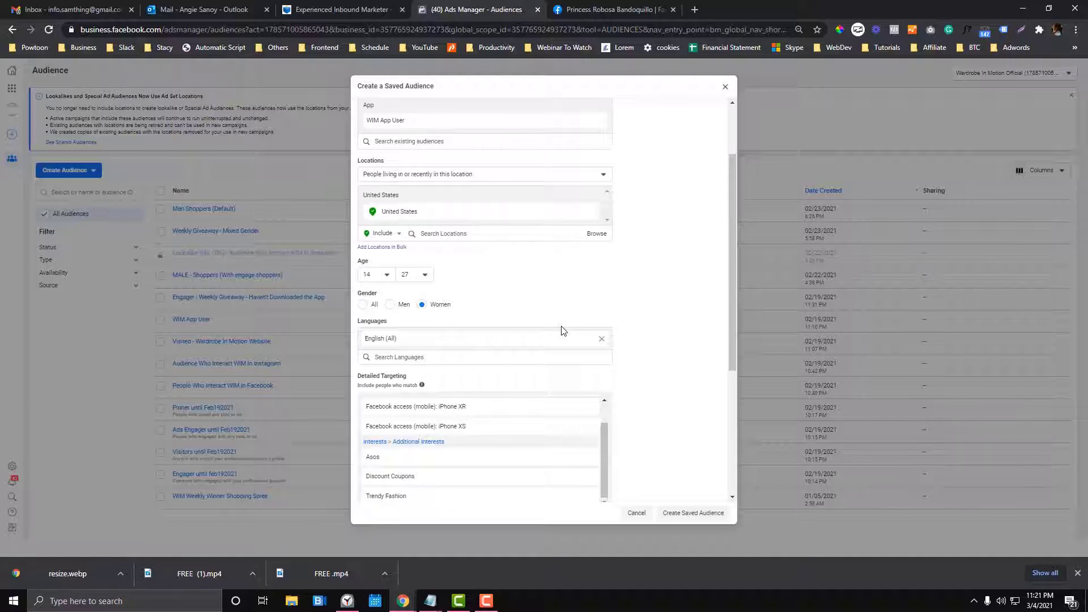
pyautogui.scroll(-4, 563, 306)
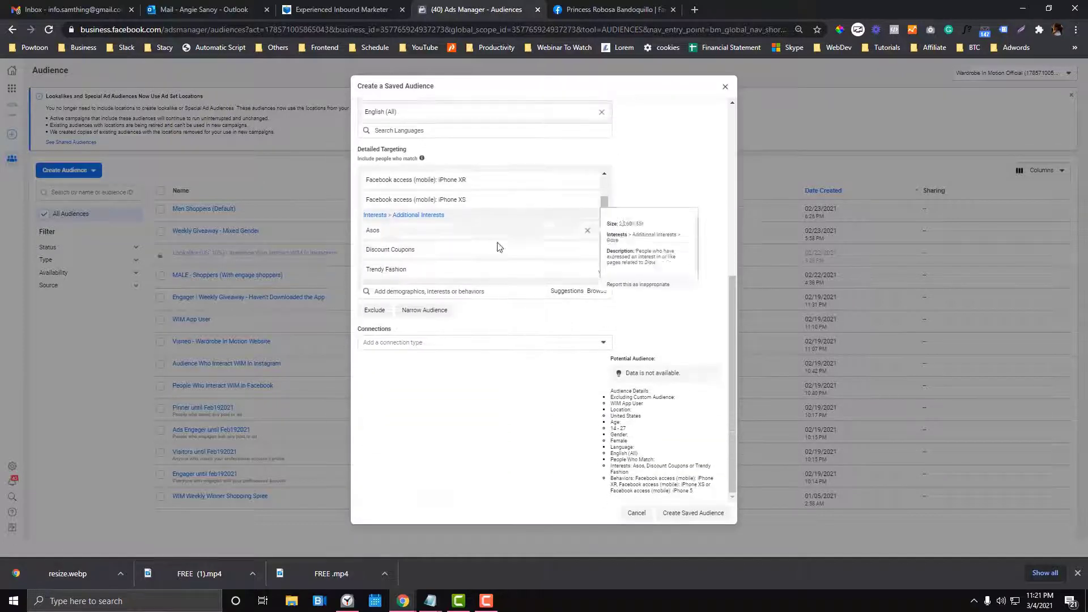
pyautogui.scroll(1, 510, 318)
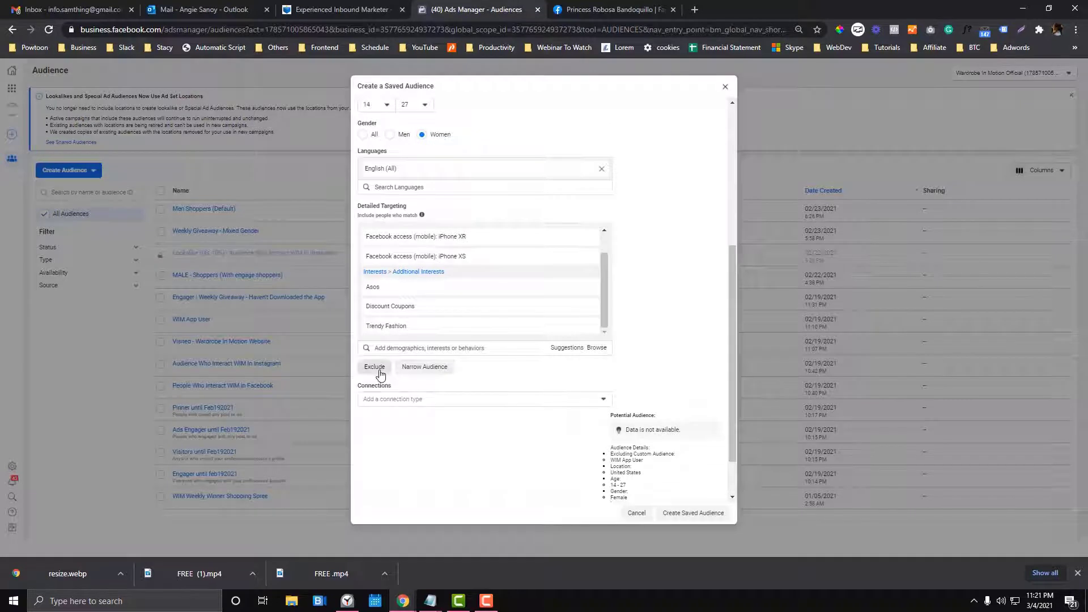
pyautogui.click(375, 366)
pyautogui.scroll(-1, 542, 372)
pyautogui.click(550, 341)
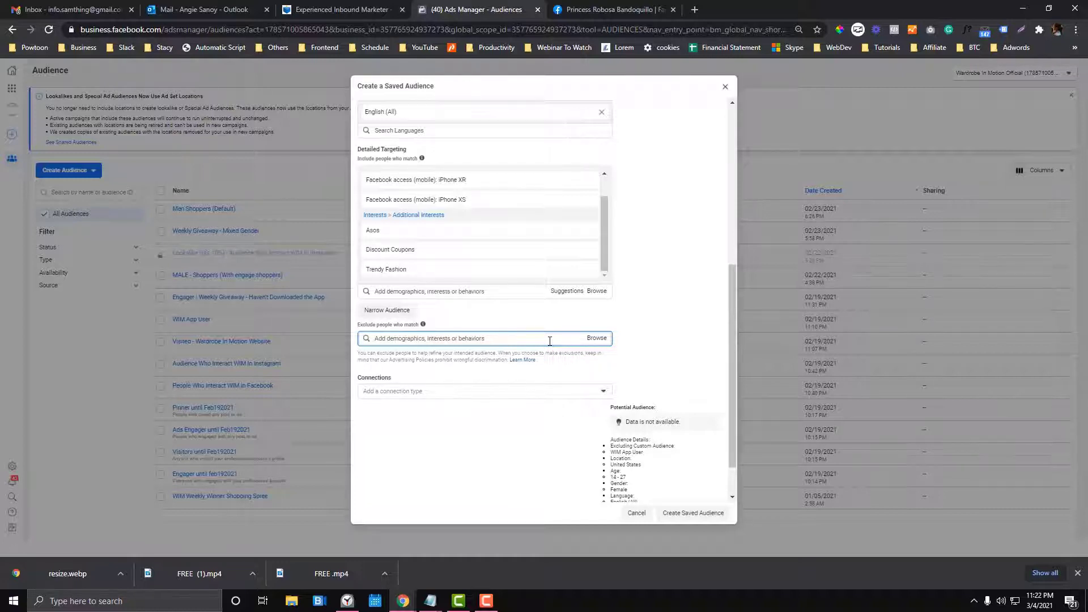
pyautogui.click(430, 601)
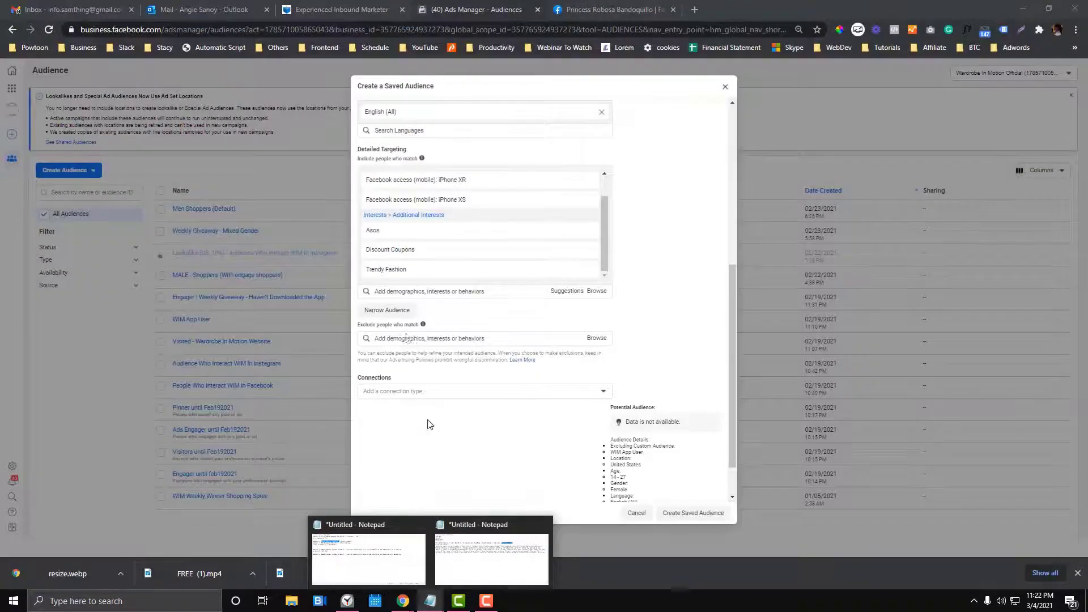
pyautogui.click(401, 339)
pyautogui.write('kru')
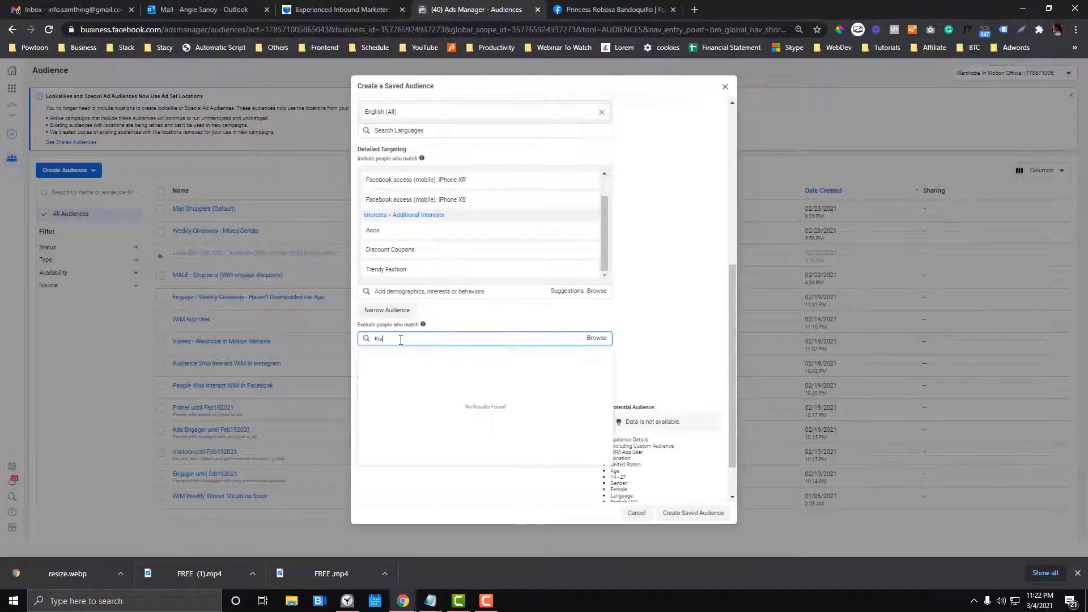
pyautogui.write('sty G')
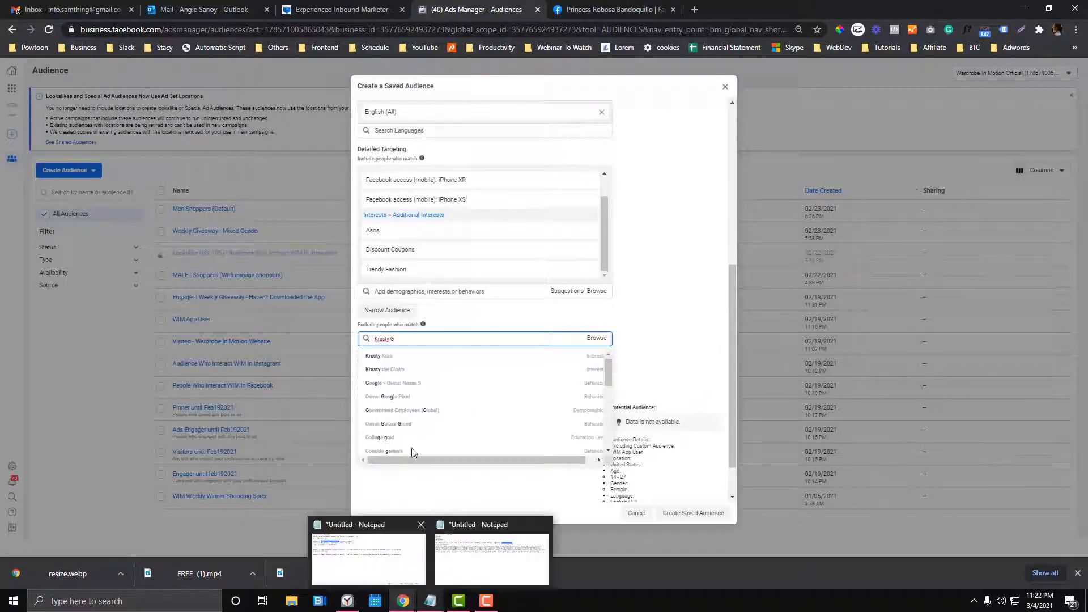
pyautogui.moveTo(410, 360)
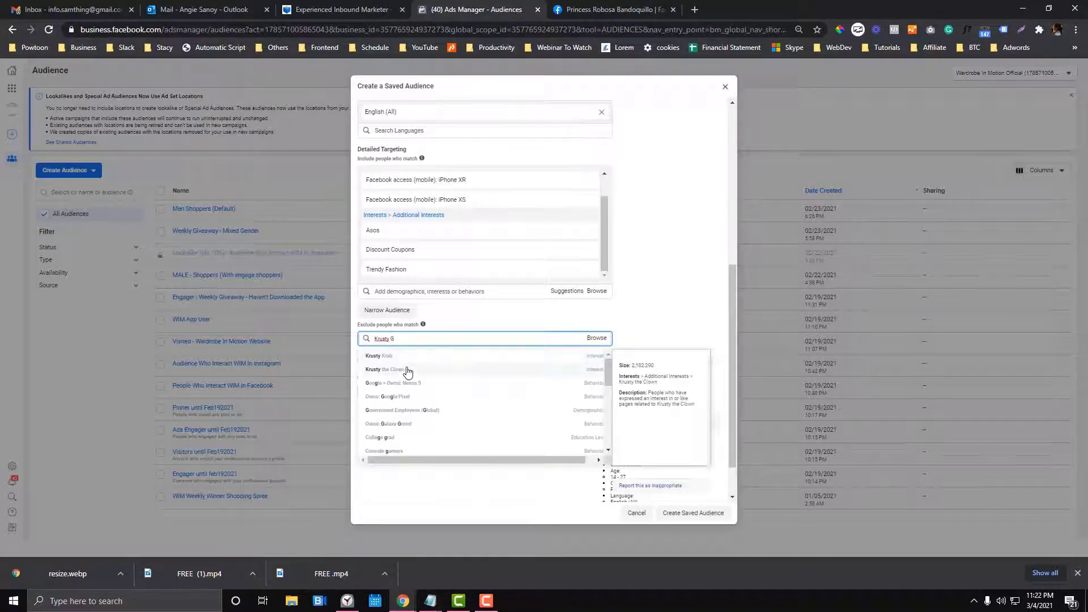
pyautogui.click(413, 357)
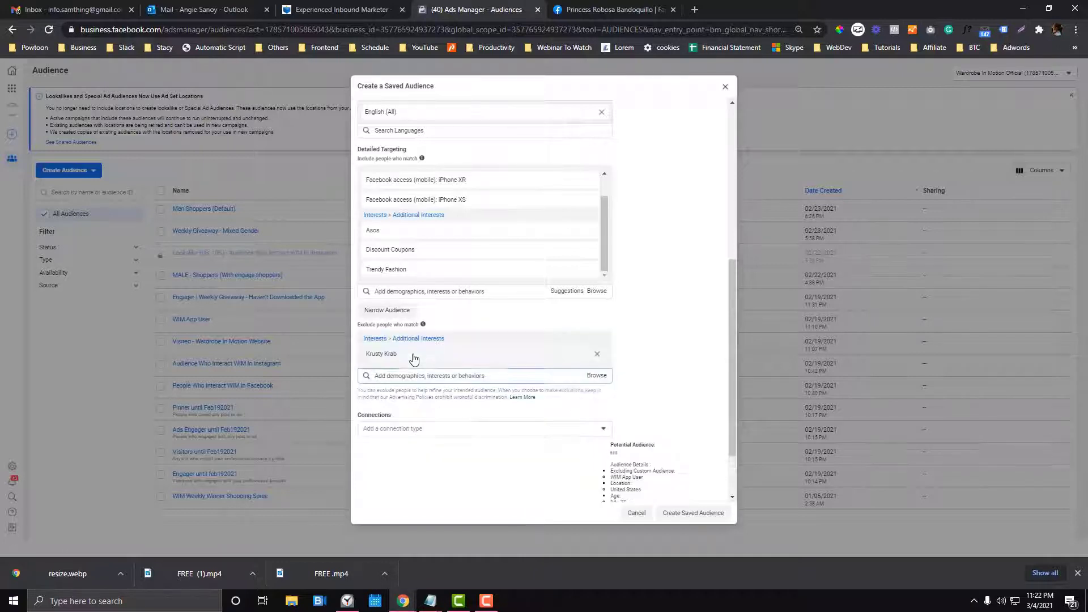
# Search the exclusions for Krusty Krab and exclude the job title The Krusty Krab
pyautogui.write('Krus')
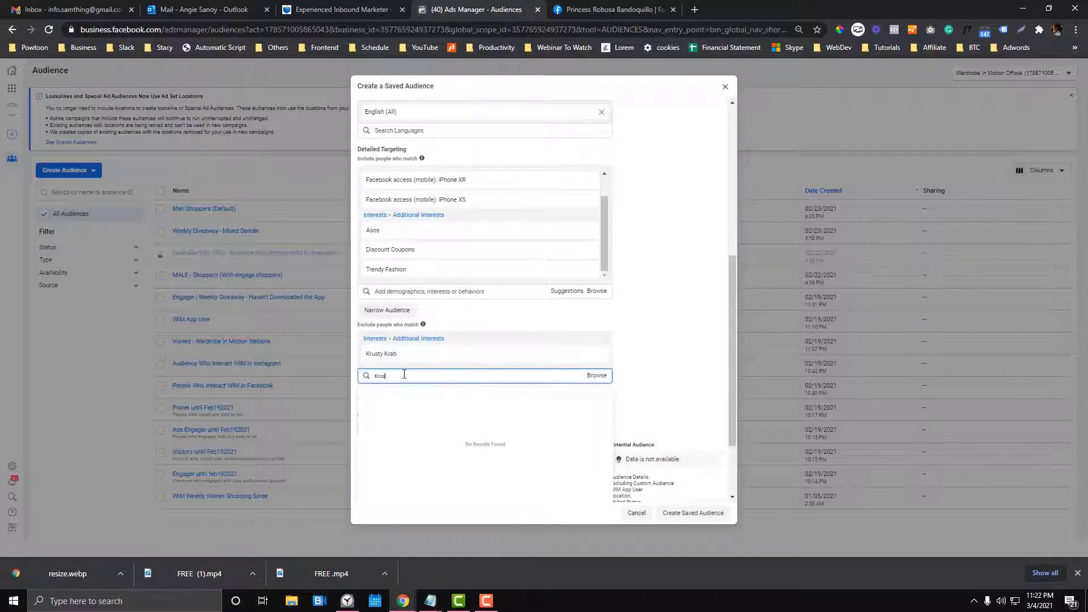
pyautogui.write('ty Krab')
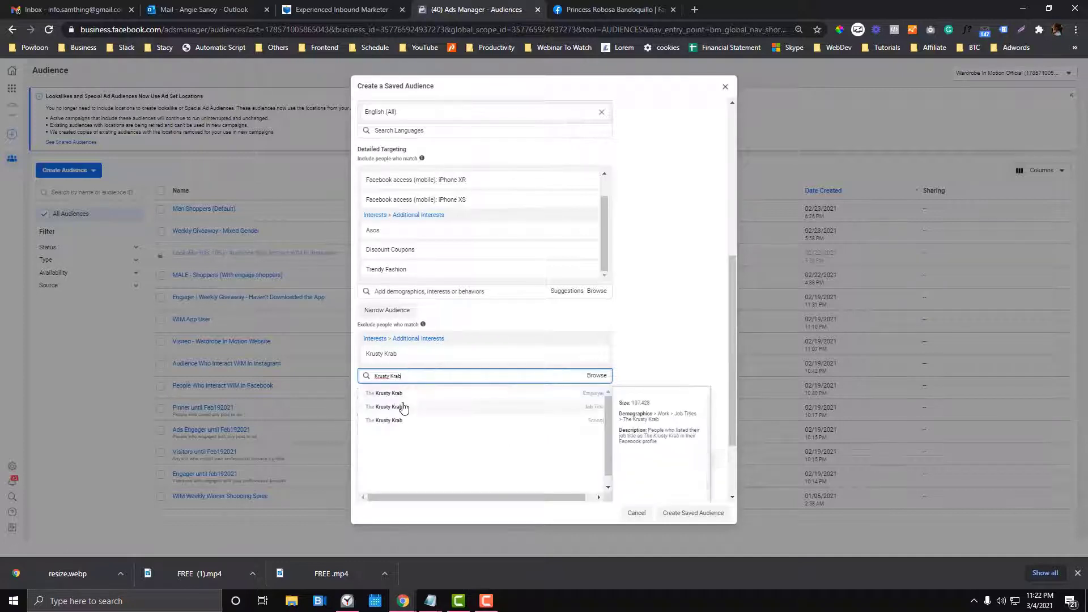
pyautogui.click(403, 407)
# Exclude people whose employer is Facebook App from the detailed targeting
pyautogui.write('F')
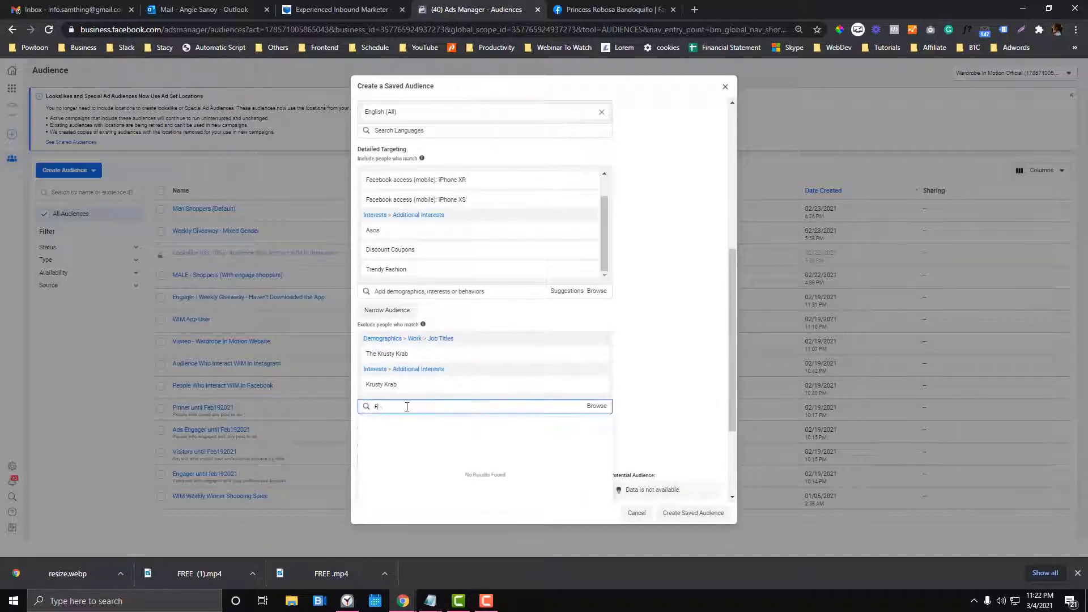
pyautogui.write('face')
pyautogui.press('BackSpace')
pyautogui.press('BackSpace')
pyautogui.press('BackSpace')
pyautogui.press('BackSpace')
pyautogui.write('acebook App')
pyautogui.click(407, 425)
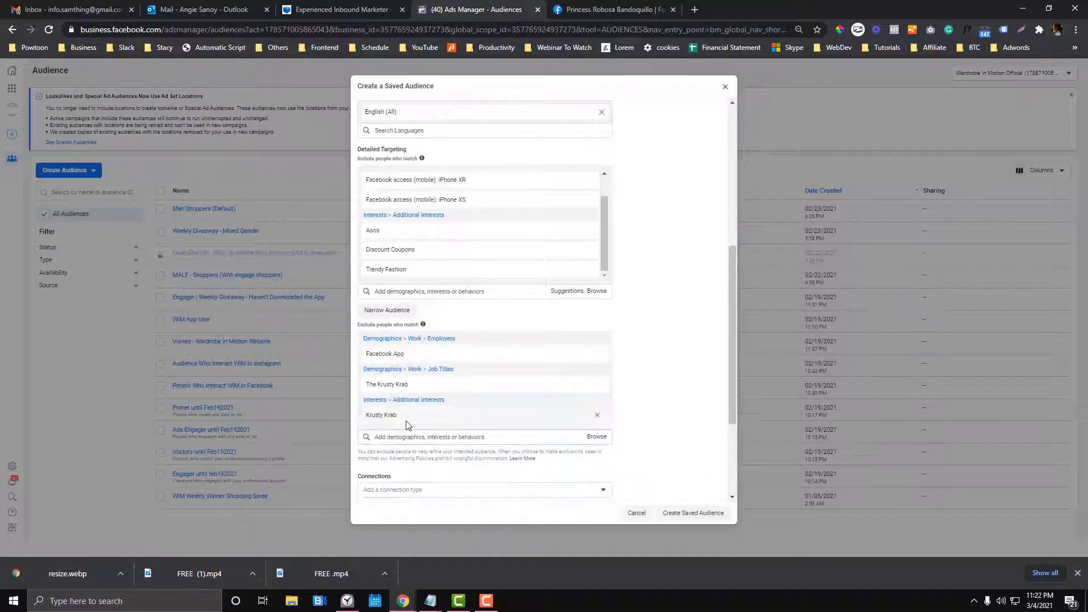
pyautogui.scroll(-3, 497, 361)
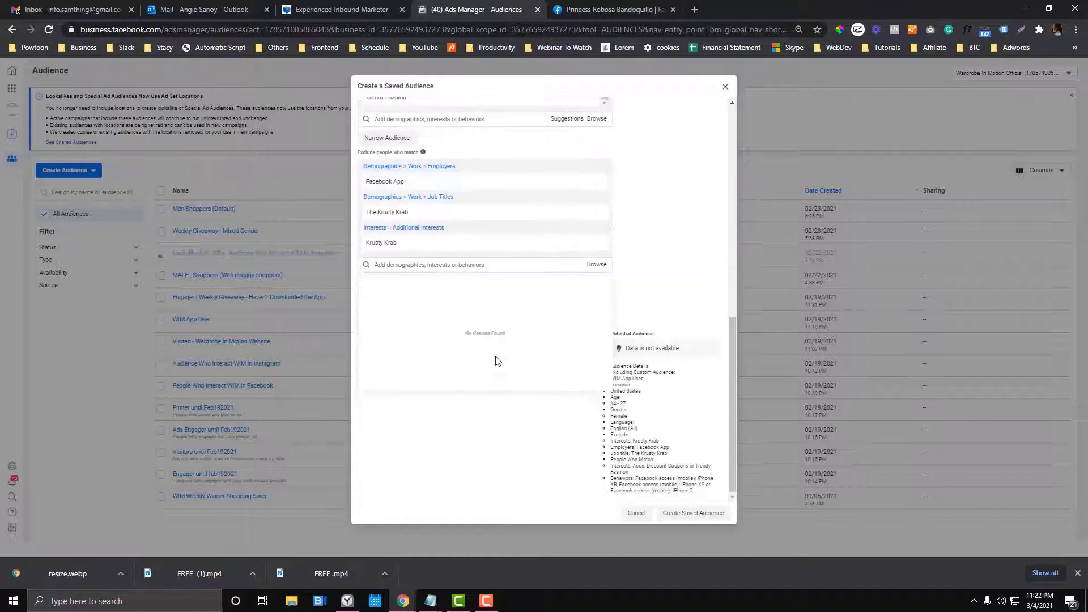
pyautogui.click(646, 274)
# Review the saved audience's settings from its name down to the Potential Audience estimate and Audience Details summary
pyautogui.scroll(10, 619, 344)
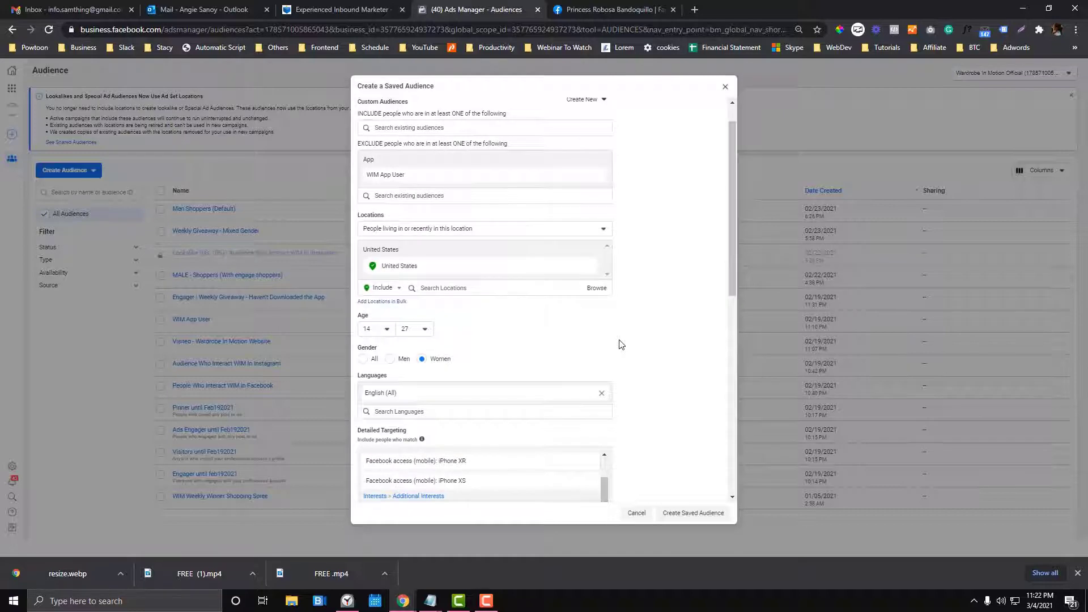
pyautogui.scroll(2, 619, 344)
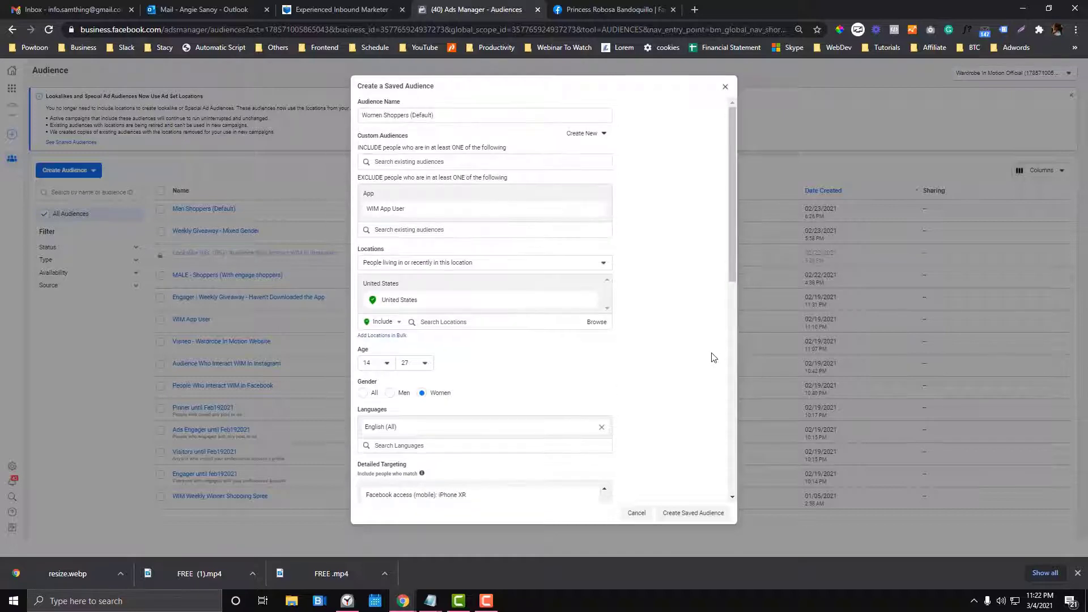
pyautogui.scroll(-10, 710, 357)
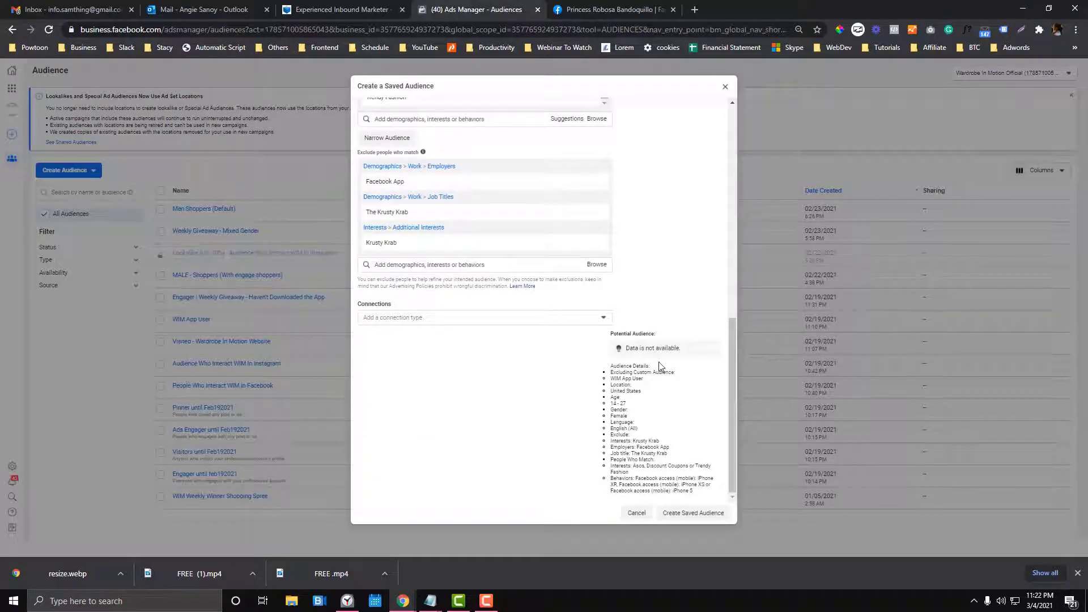
pyautogui.moveTo(659, 348); pyautogui.dragTo(695, 349)
pyautogui.scroll(10, 695, 350)
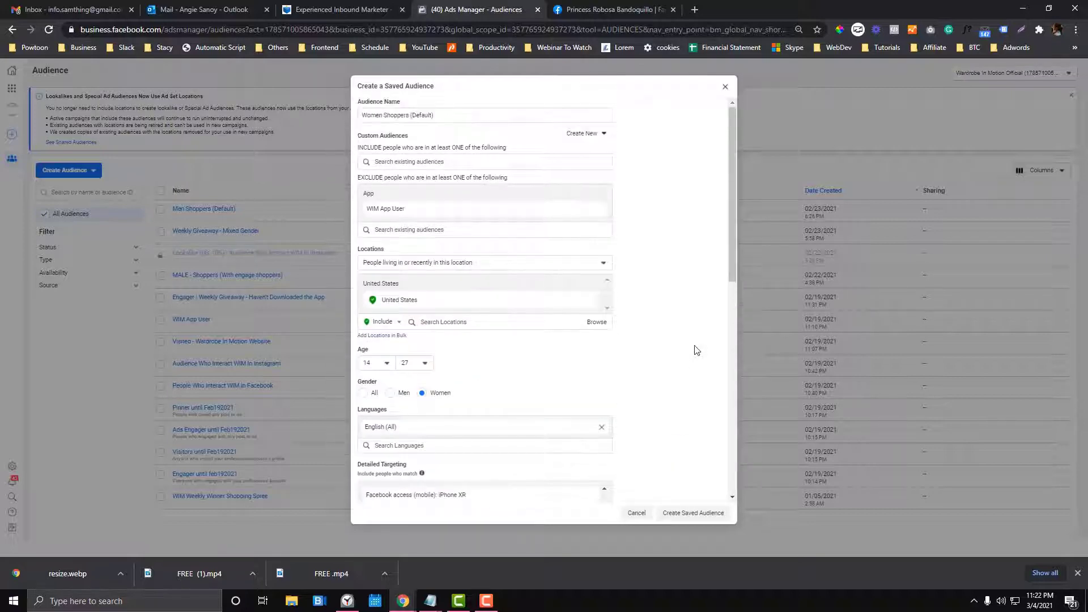
pyautogui.scroll(-5, 654, 275)
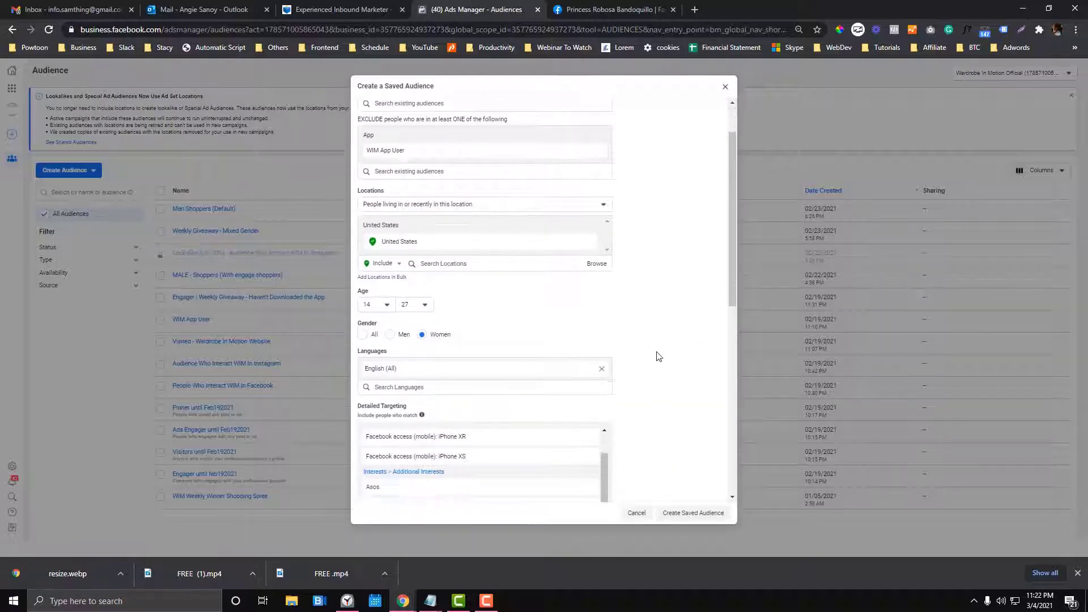
pyautogui.scroll(-3, 659, 371)
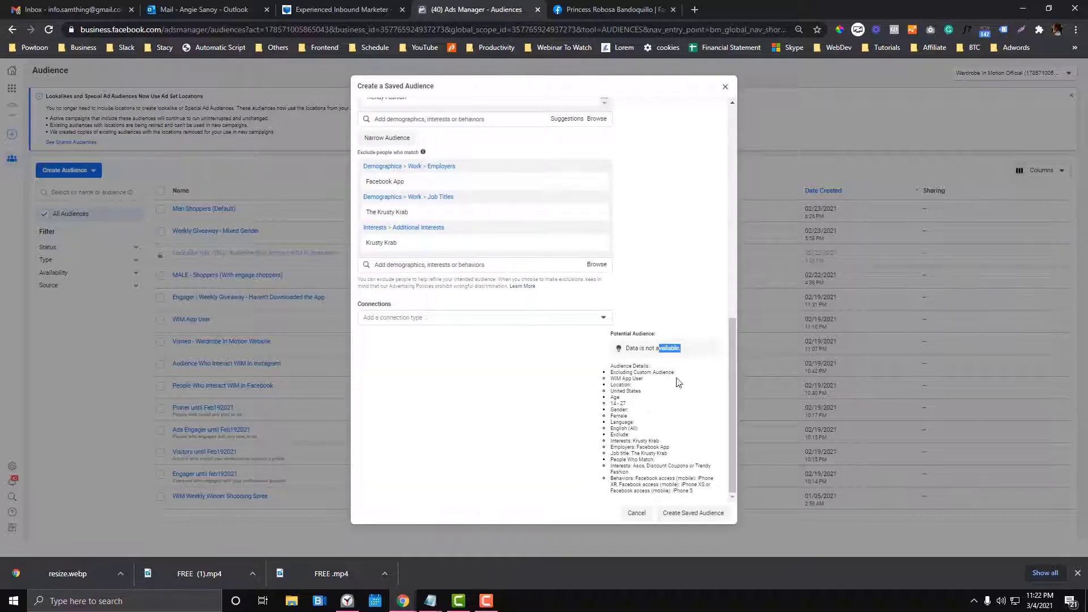
pyautogui.click(658, 349)
pyautogui.moveTo(617, 334); pyautogui.dragTo(678, 338)
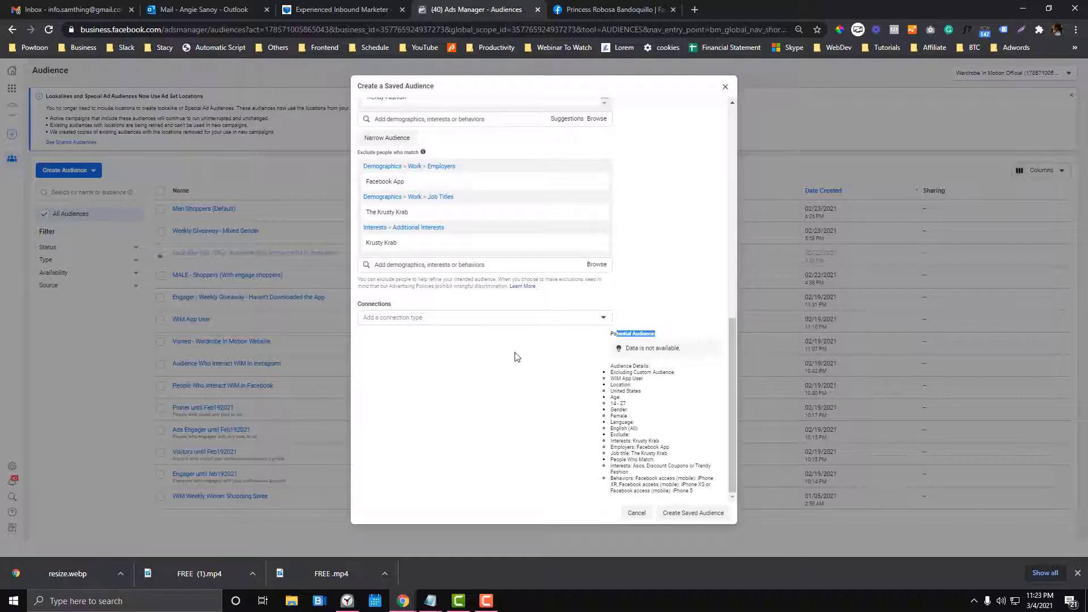
# Recheck the location, age, gender, language, targeting and exclusions, and look through the available connection types without choosing one
pyautogui.scroll(7, 516, 352)
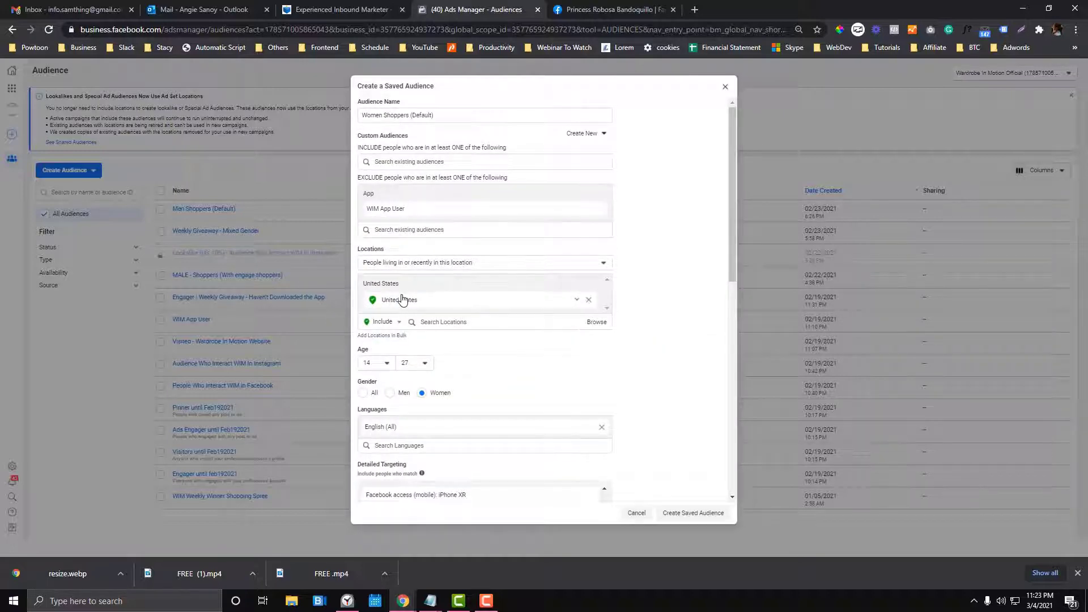
pyautogui.scroll(-2, 422, 334)
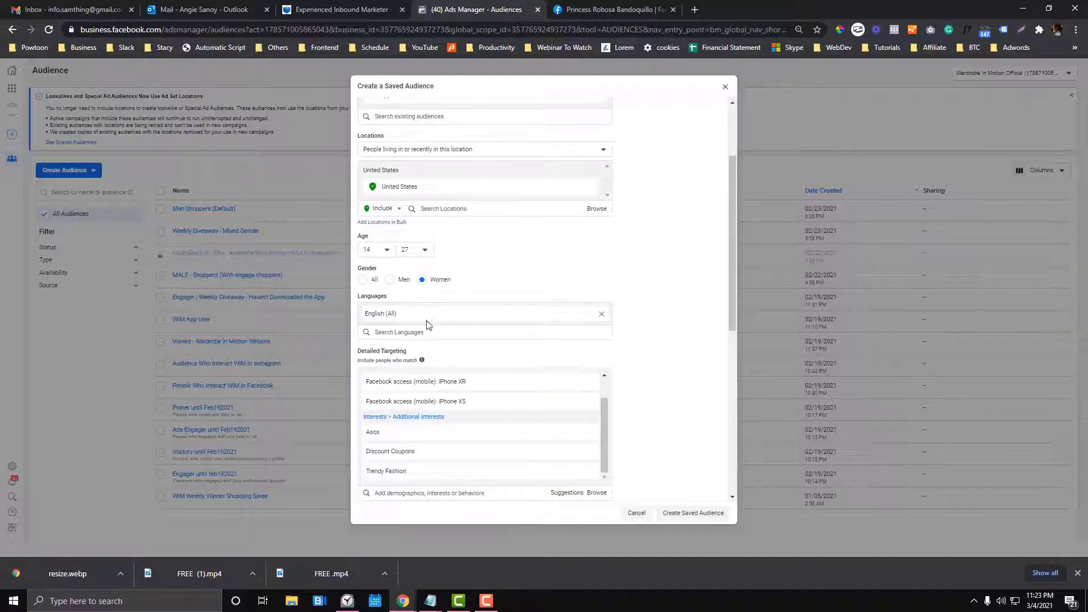
pyautogui.scroll(-1, 524, 348)
pyautogui.scroll(-1, 538, 362)
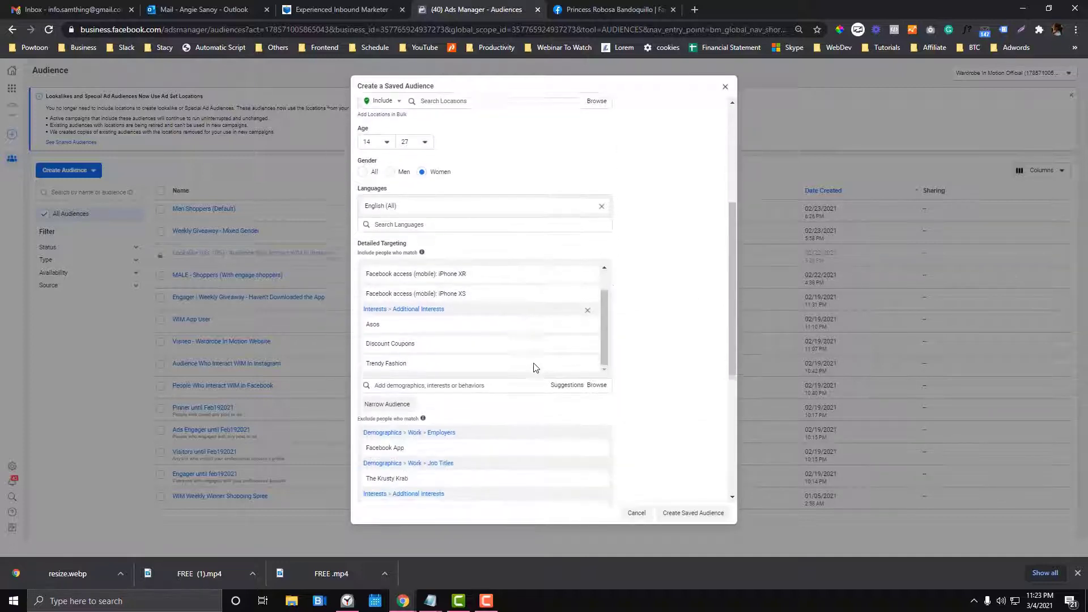
pyautogui.scroll(-1, 453, 283)
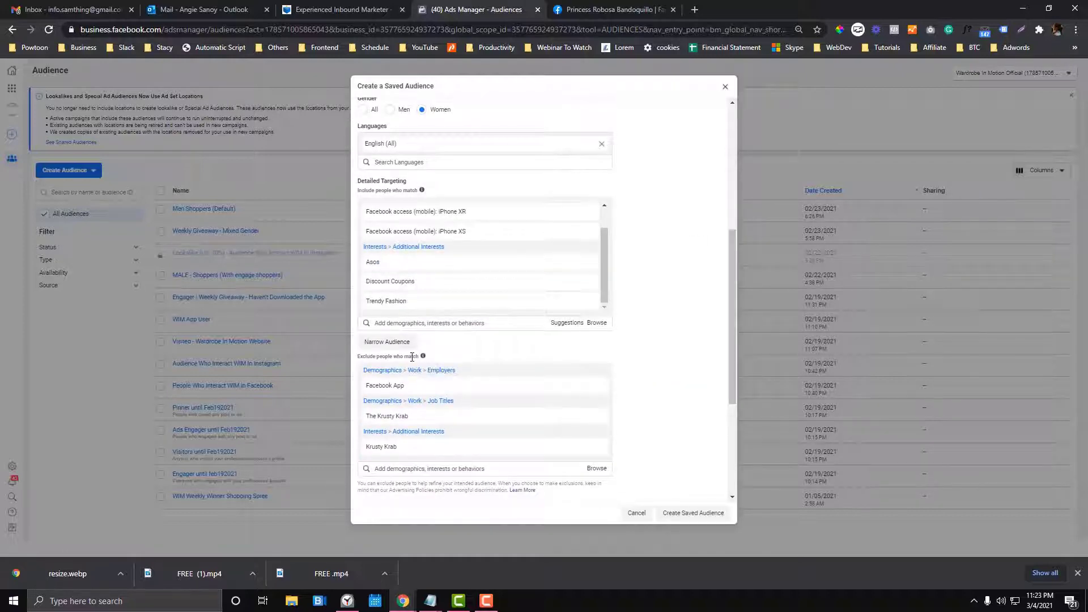
pyautogui.scroll(1, 416, 320)
pyautogui.scroll(1, 422, 305)
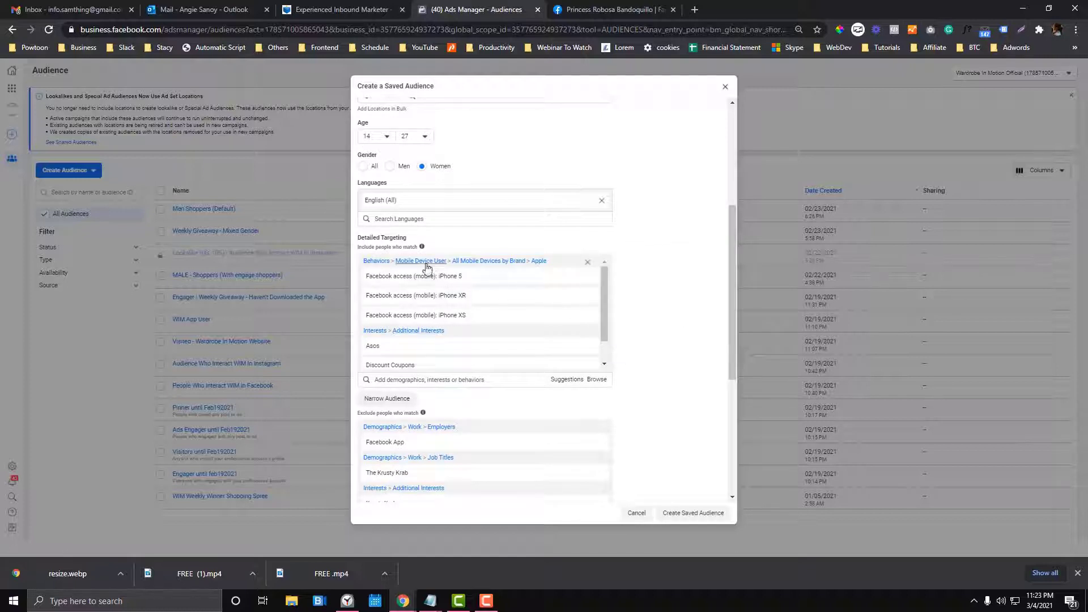
pyautogui.scroll(-1, 496, 363)
pyautogui.scroll(-2, 493, 390)
pyautogui.scroll(-2, 492, 391)
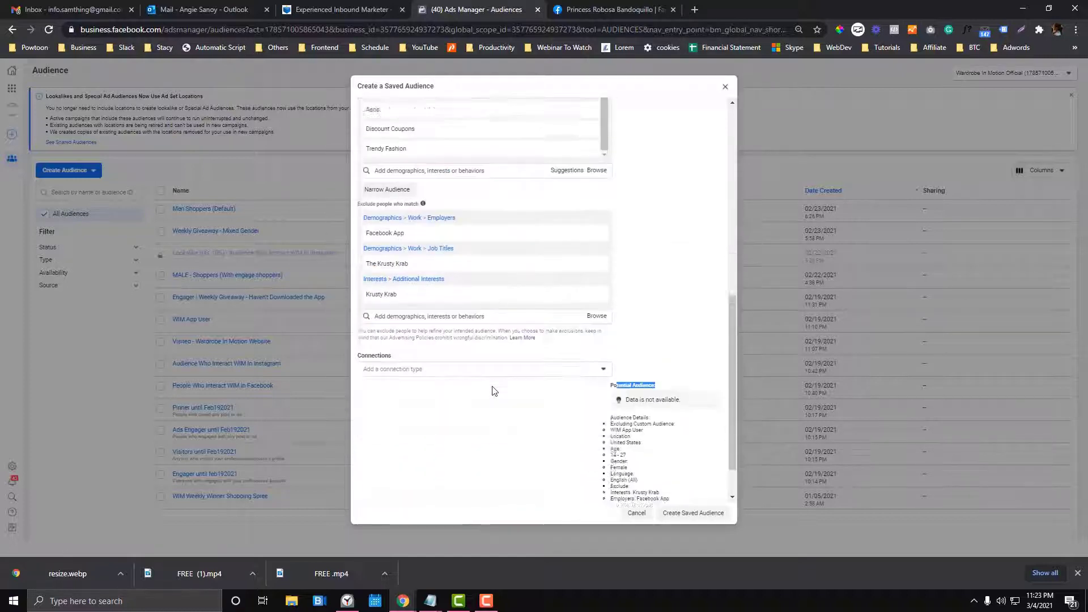
pyautogui.click(511, 352)
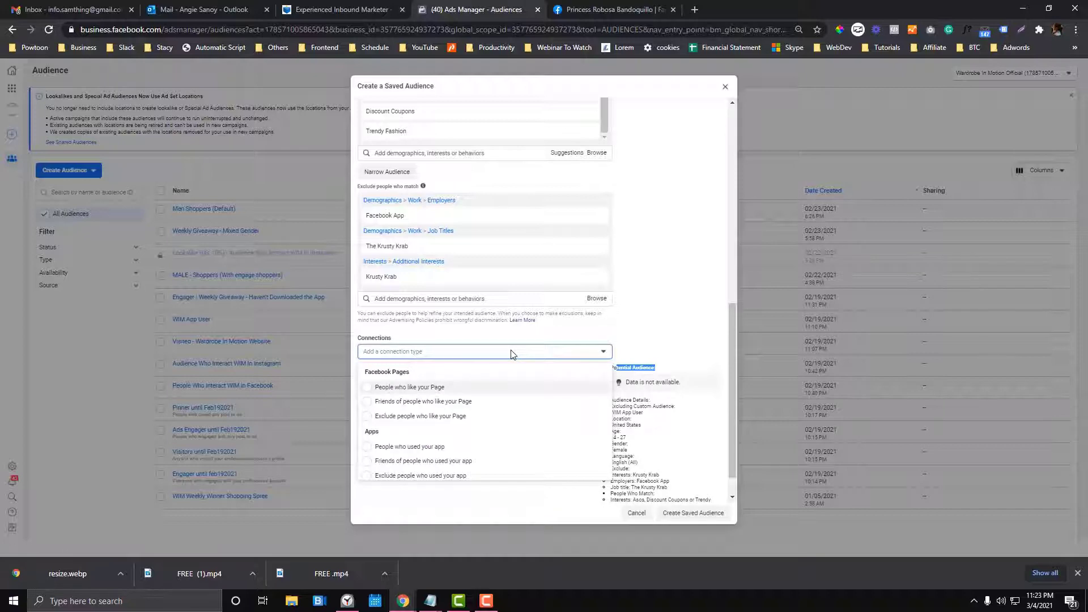
pyautogui.click(513, 338)
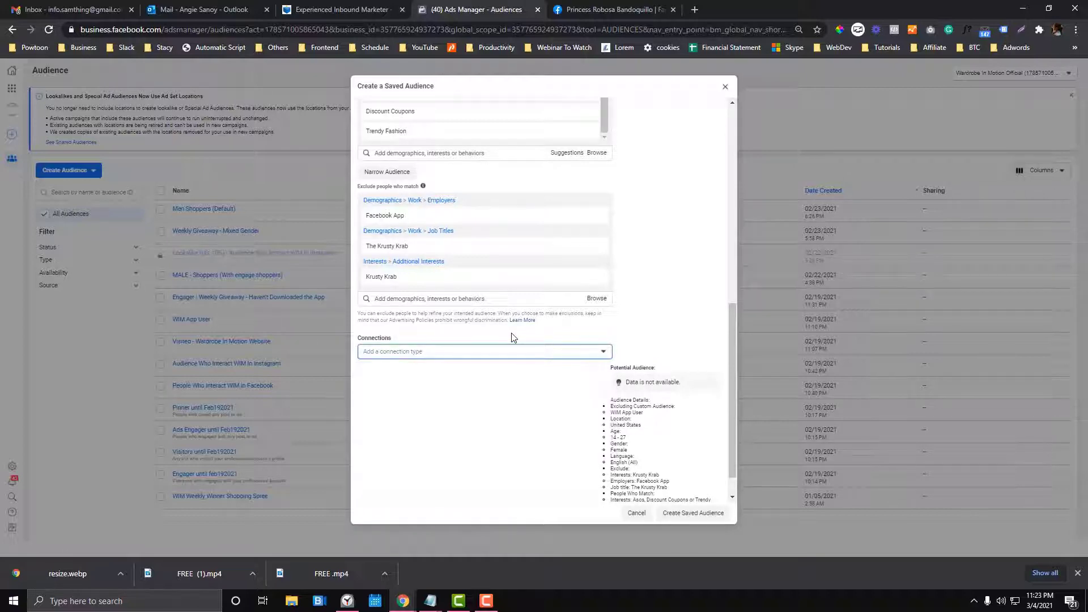
# Examine the included iPhone behaviors and interests, the exclusions, and the available connection types without choosing one
pyautogui.scroll(4, 513, 338)
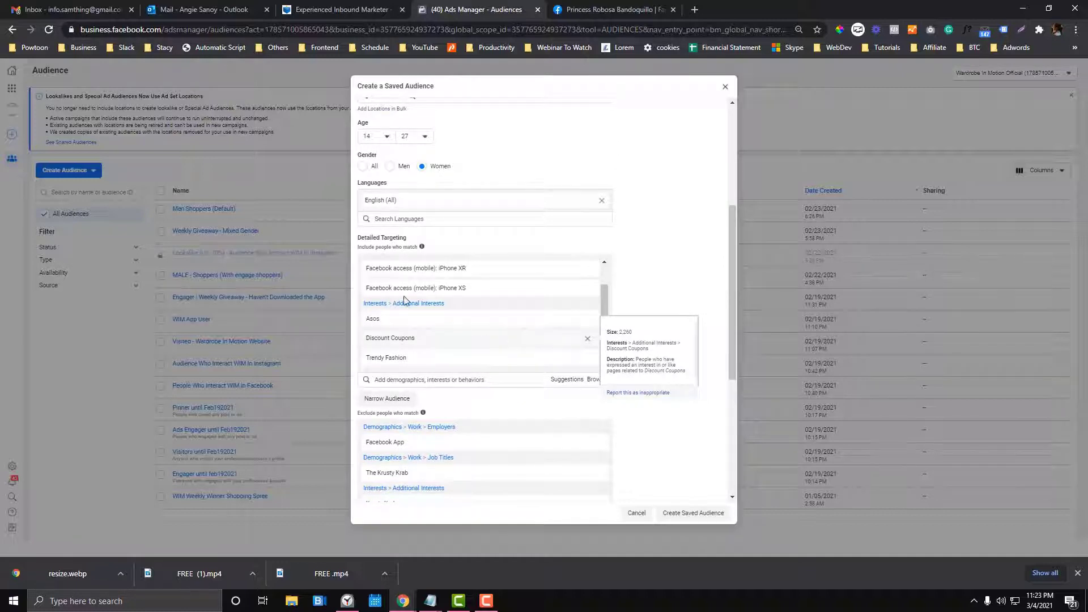
pyautogui.scroll(1, 425, 302)
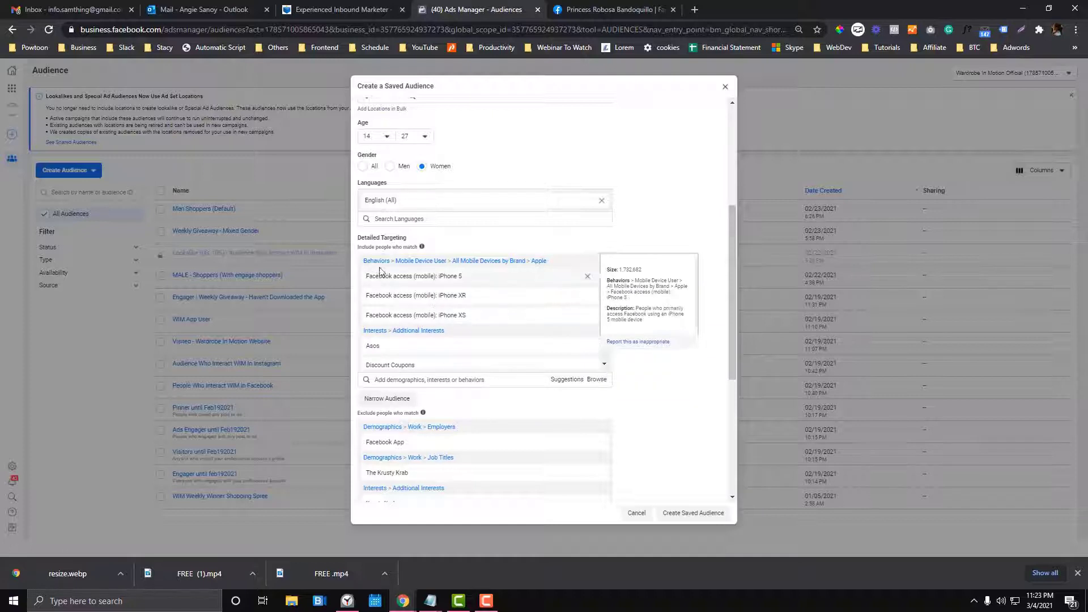
pyautogui.scroll(-1, 390, 327)
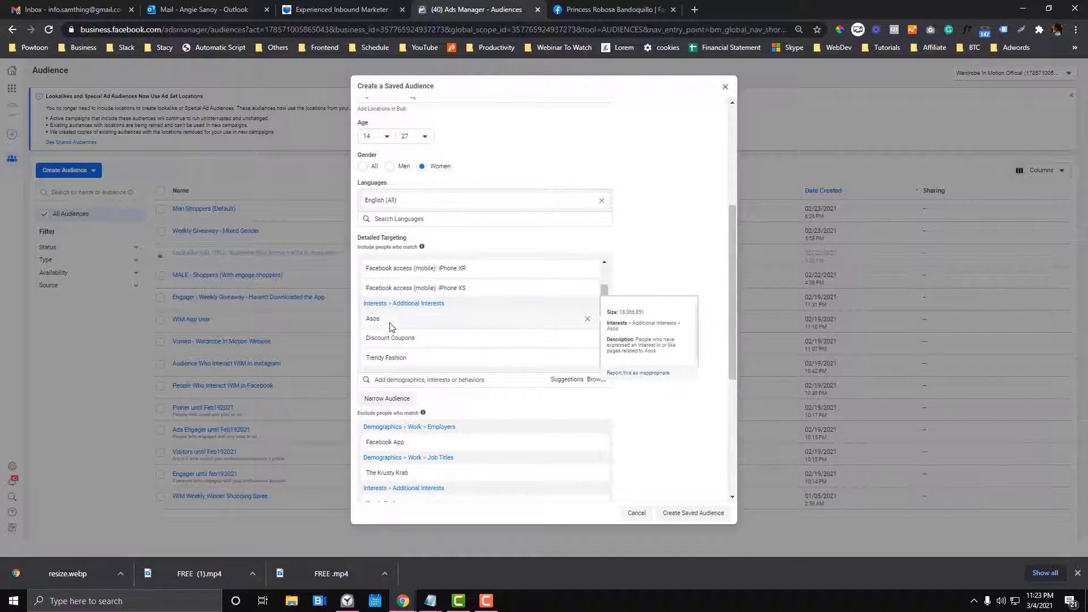
pyautogui.scroll(-3, 390, 327)
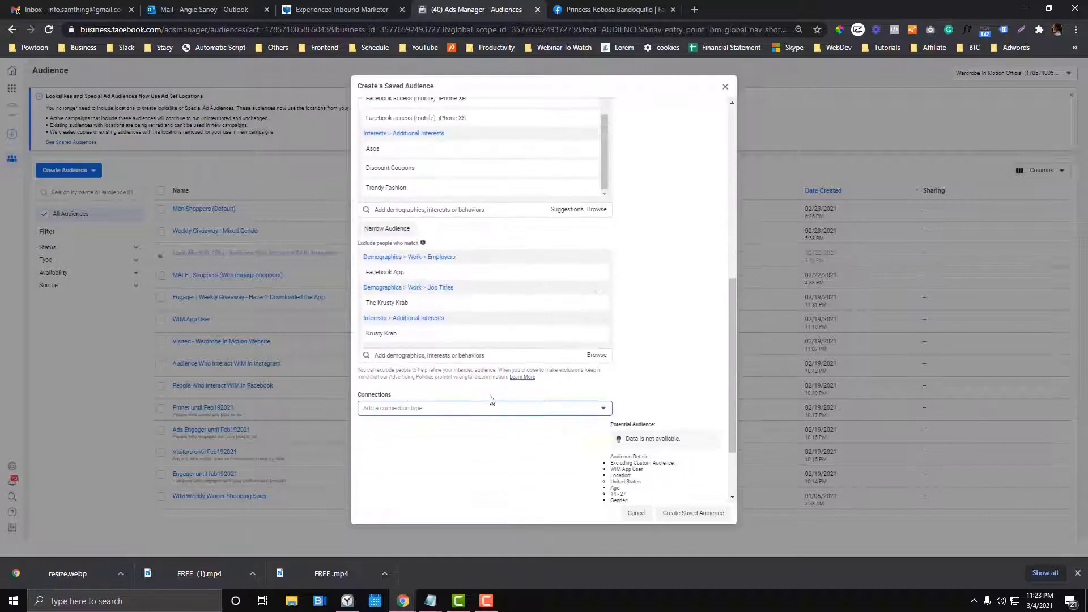
pyautogui.click(408, 409)
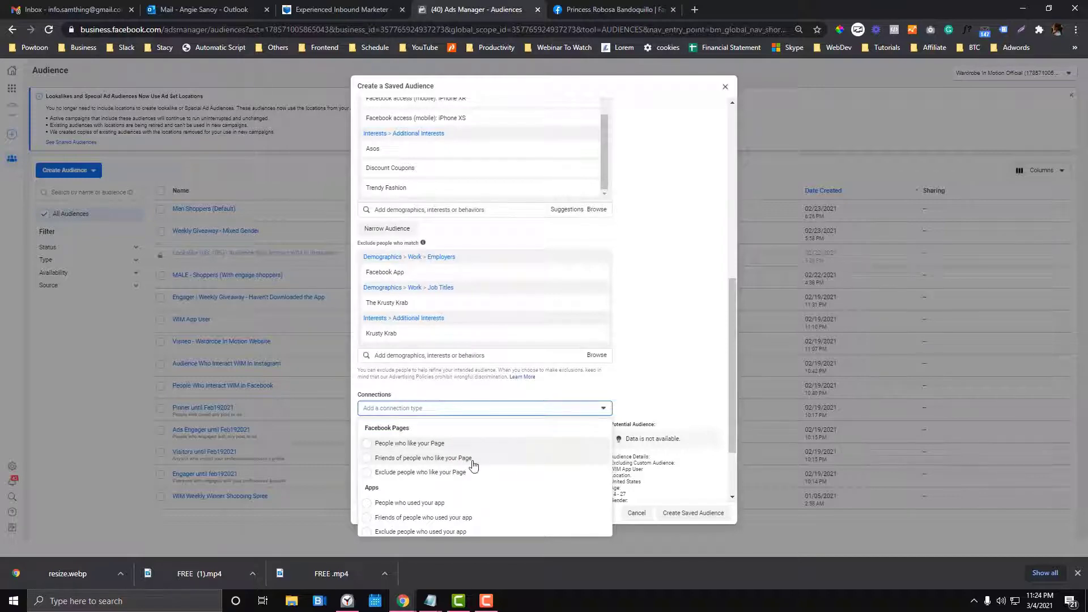
pyautogui.scroll(-2, 512, 473)
pyautogui.scroll(2, 515, 479)
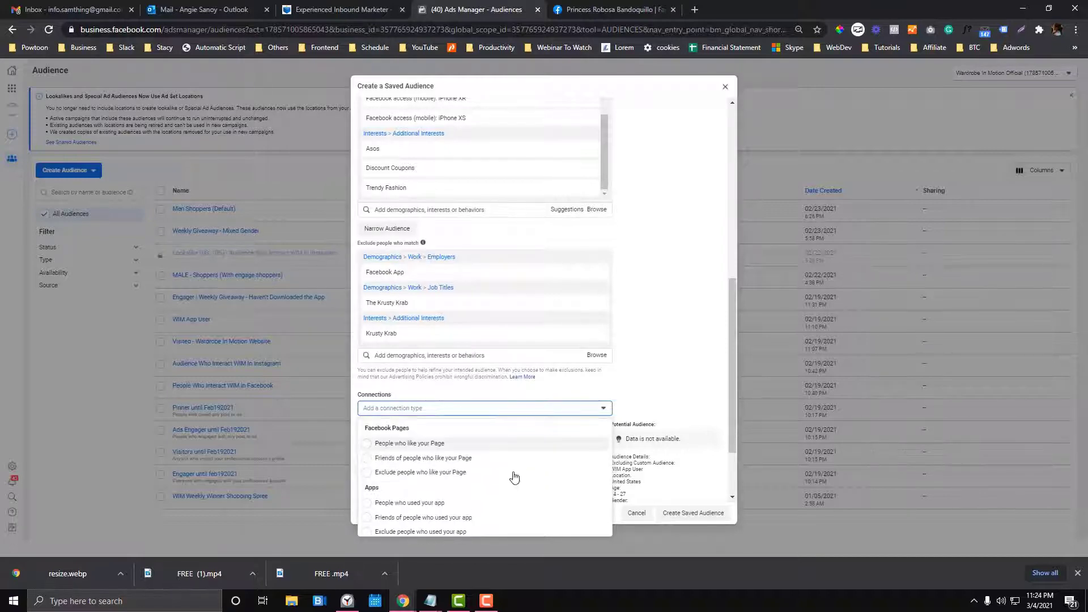
pyautogui.click(478, 257)
# Check the audience settings once more from top to bottom and create the saved audience Women Shoppers (Default)
pyautogui.scroll(4, 430, 227)
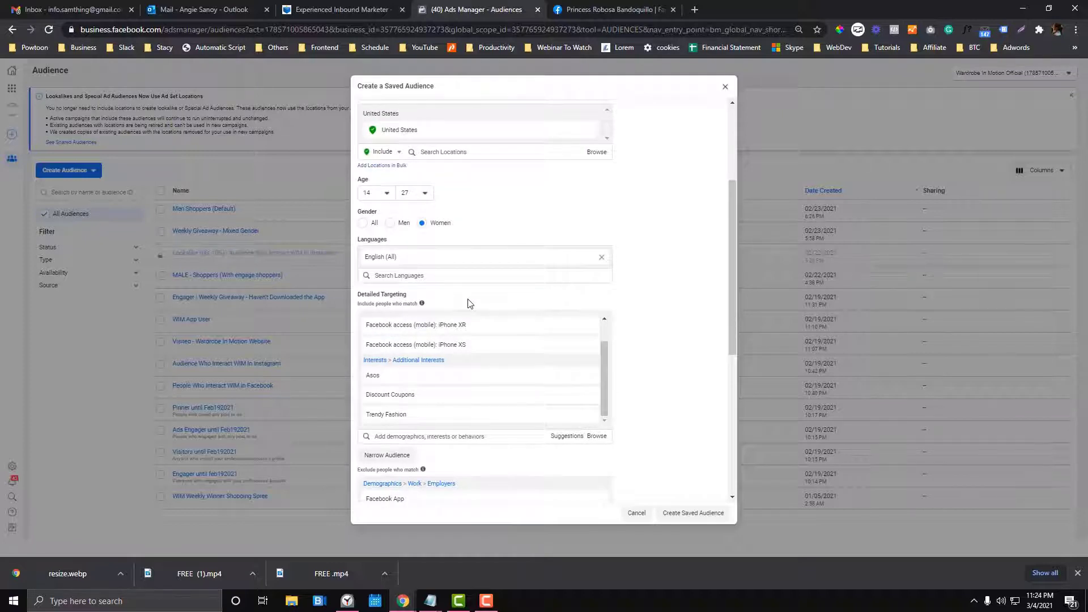
pyautogui.scroll(3, 468, 303)
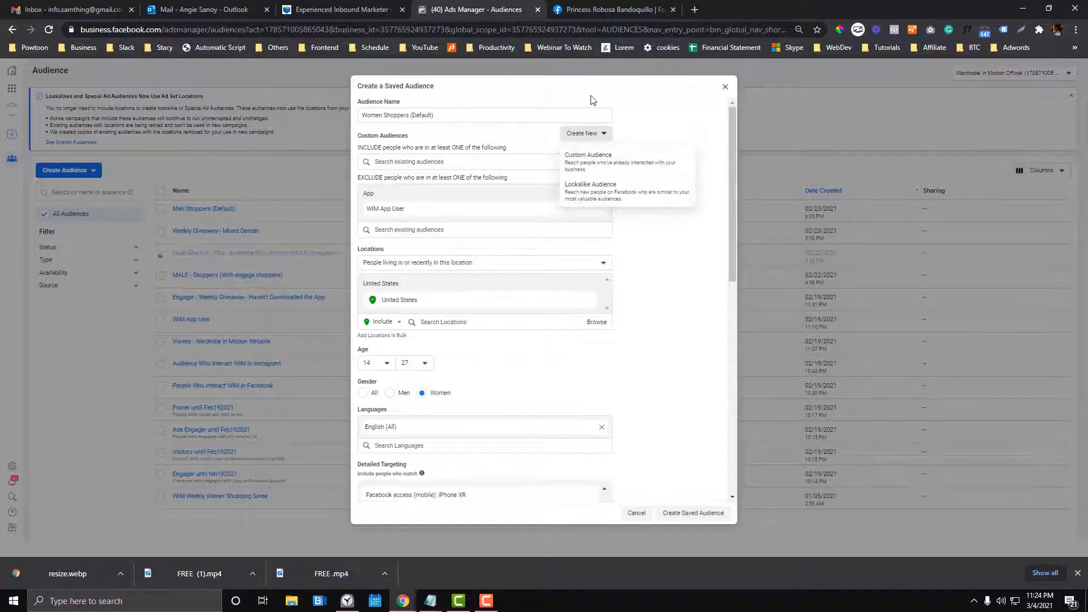
pyautogui.click(515, 138)
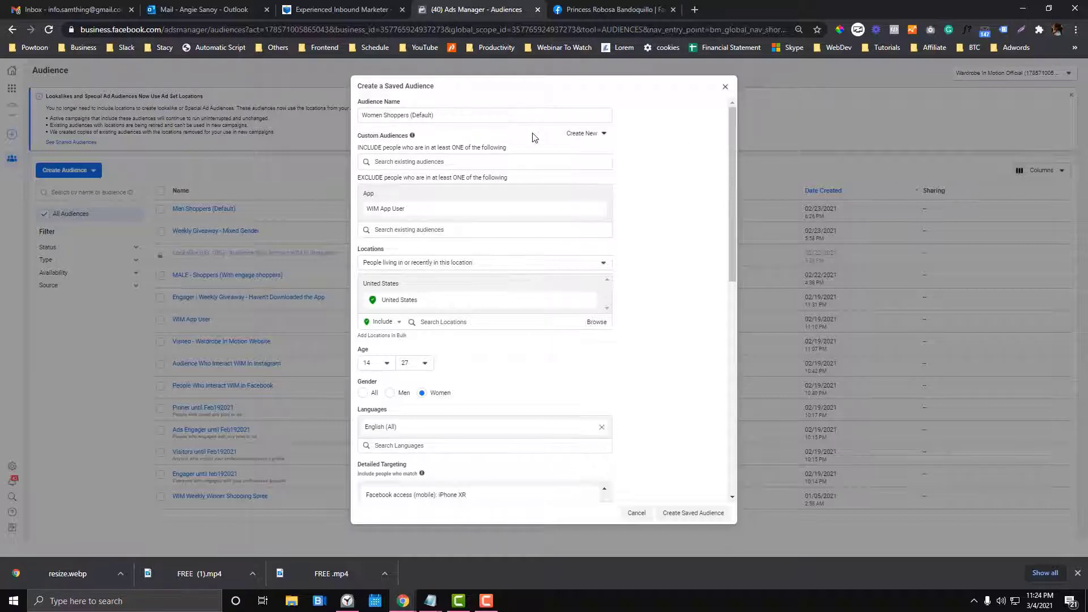
pyautogui.scroll(-5, 533, 138)
pyautogui.scroll(5, 533, 138)
pyautogui.scroll(-10, 617, 317)
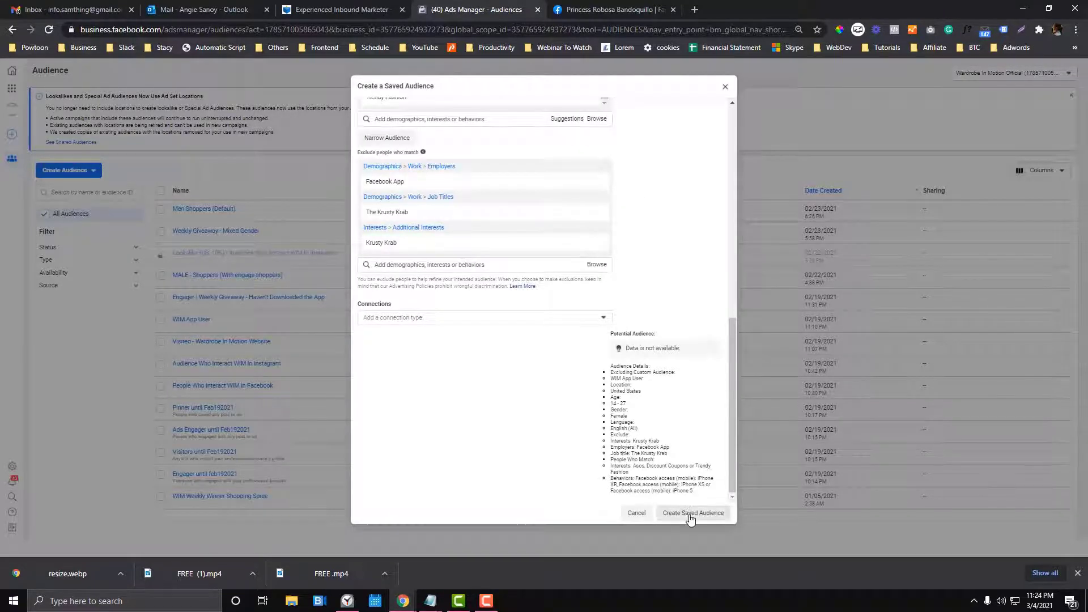
pyautogui.click(667, 514)
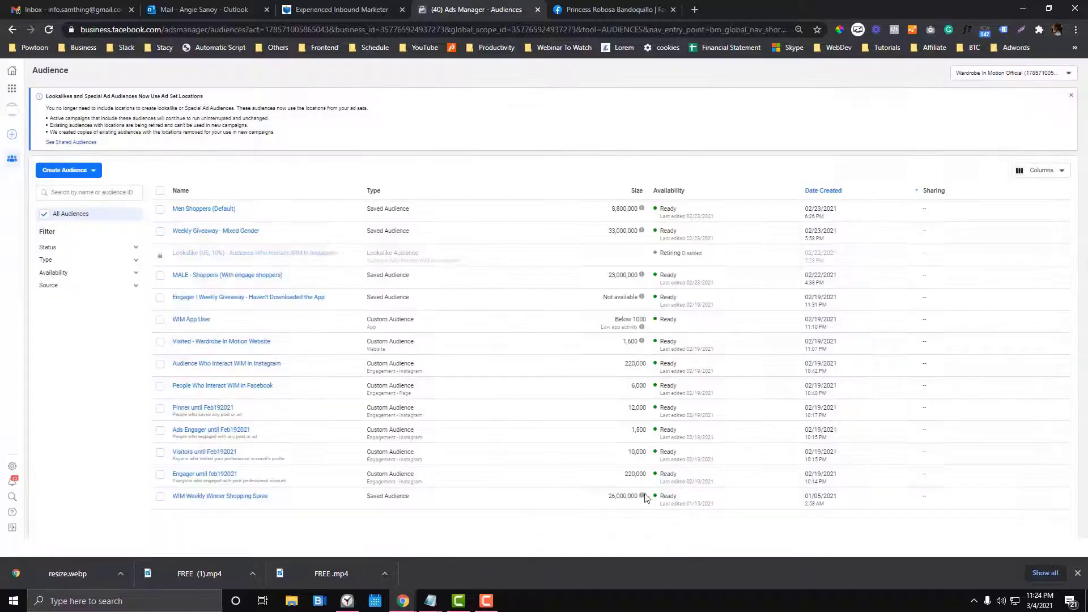
# Compare the audience sizes in the list for Women Shoppers (Default), Men Shoppers (Default), and the Facebook and Instagram interaction audiences
pyautogui.moveTo(644, 210)
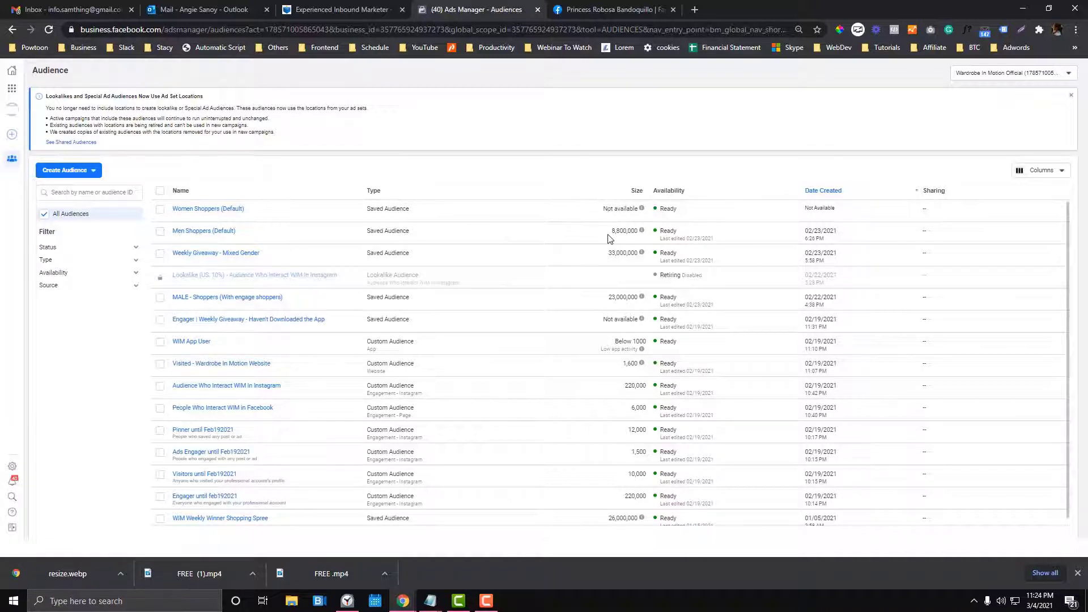
pyautogui.moveTo(628, 230); pyautogui.dragTo(642, 233)
pyautogui.moveTo(646, 404); pyautogui.dragTo(225, 411)
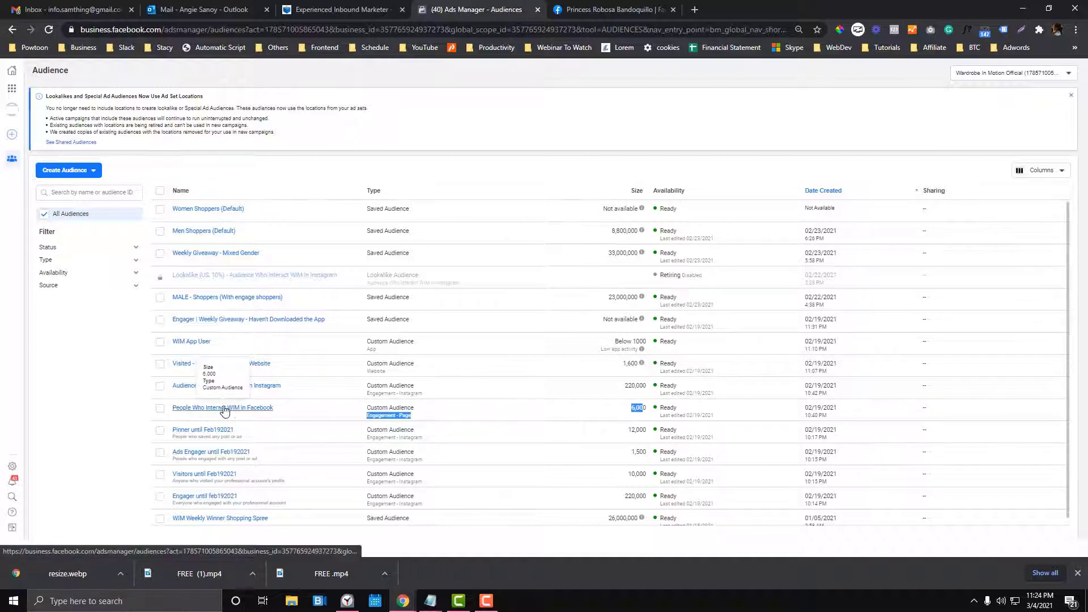
pyautogui.doubleClick(638, 407)
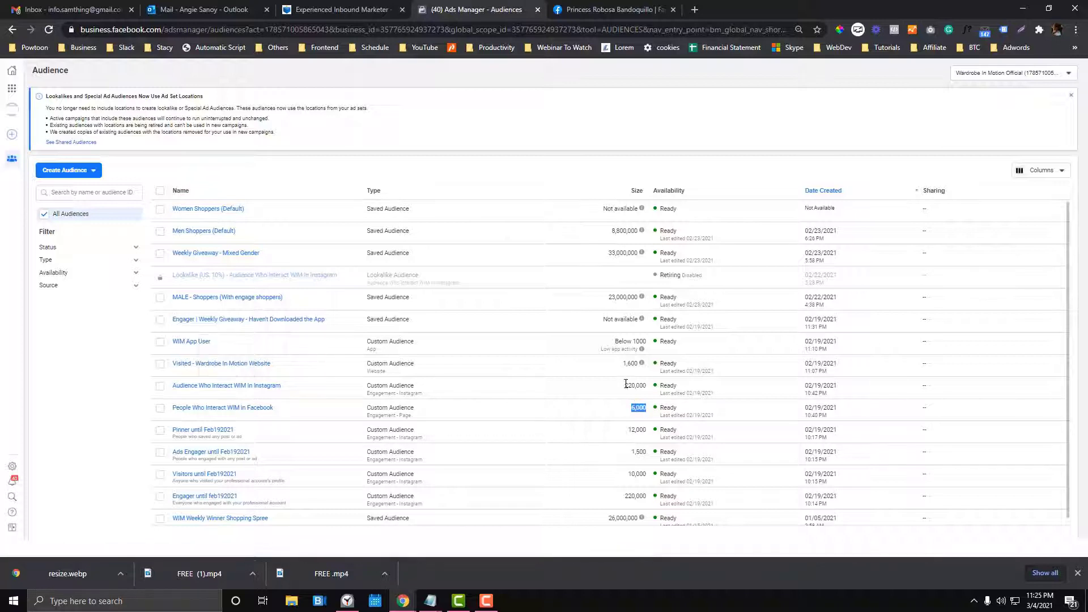
pyautogui.moveTo(626, 384); pyautogui.dragTo(643, 384)
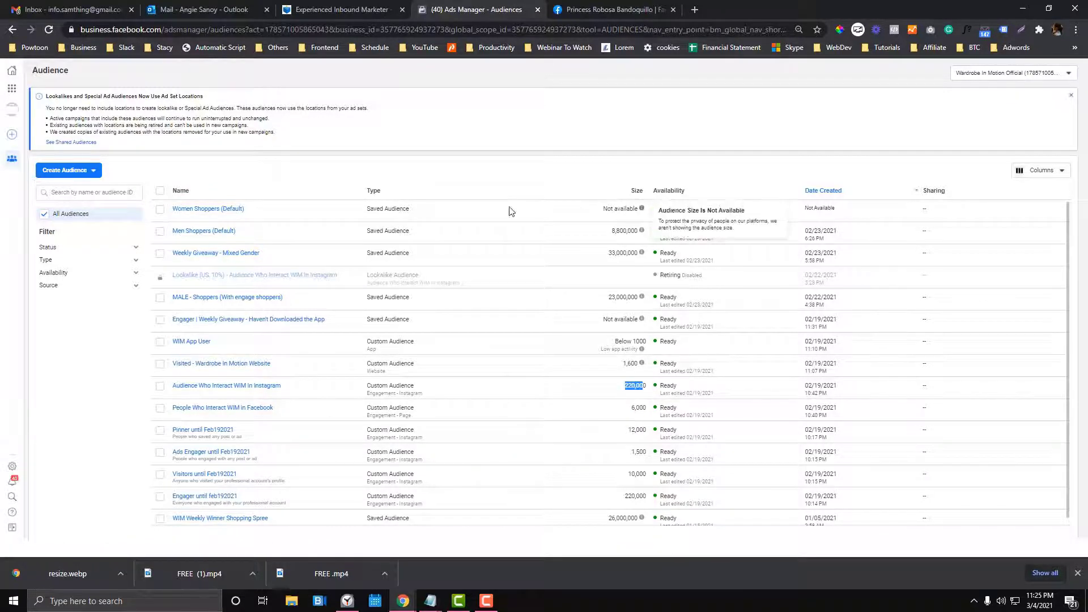
# Open the Women Shoppers (Default) audience's details and start editing the audience
pyautogui.moveTo(231, 211)
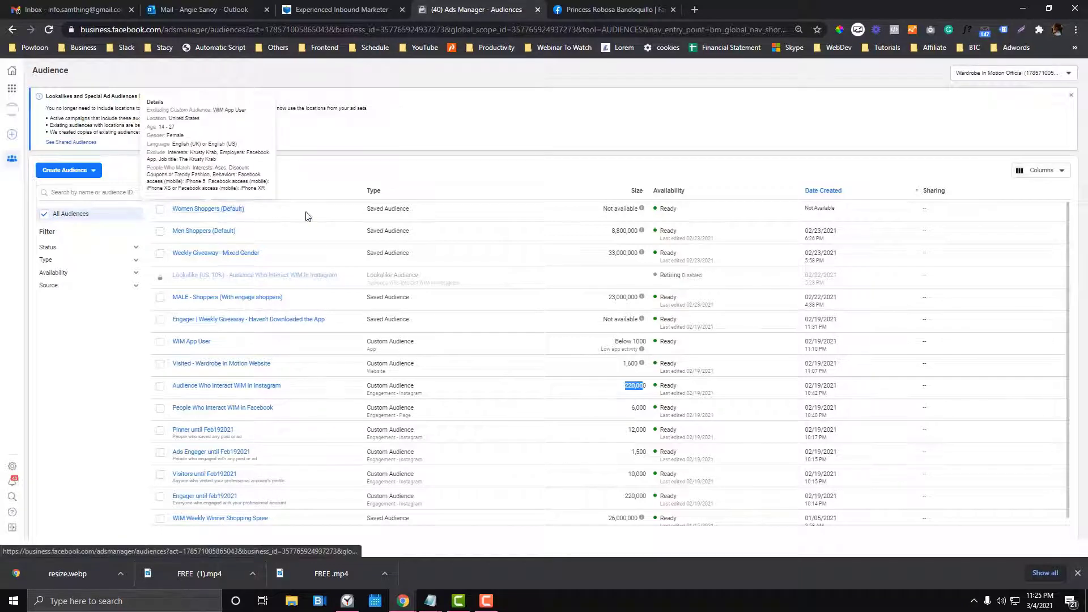
pyautogui.click(238, 211)
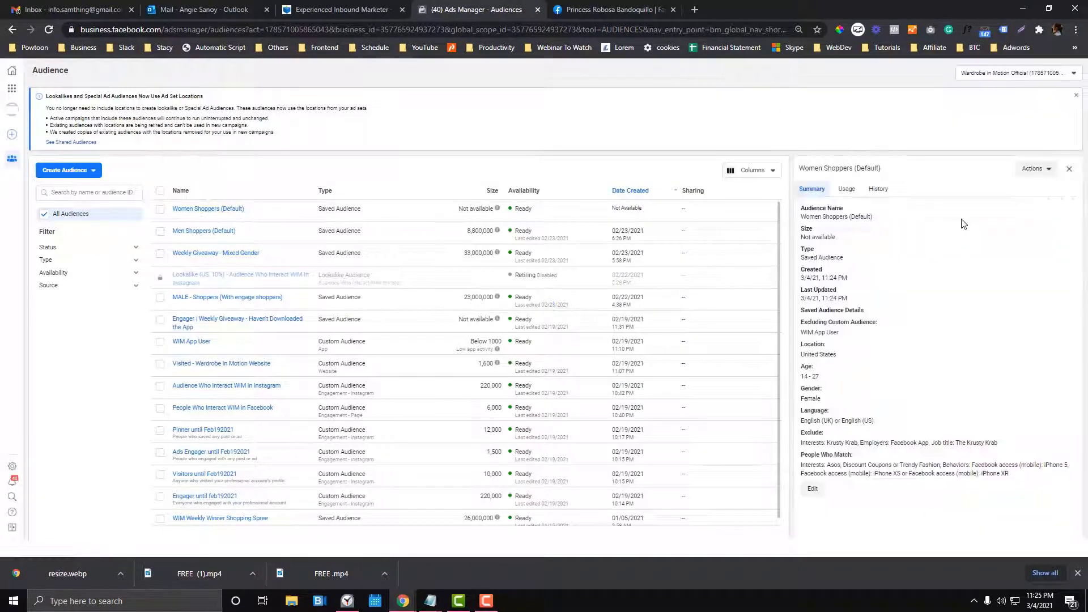
pyautogui.click(1040, 173)
pyautogui.click(1036, 193)
# Remove English (UK) and English (US) from the audience's languages
pyautogui.scroll(-8, 498, 284)
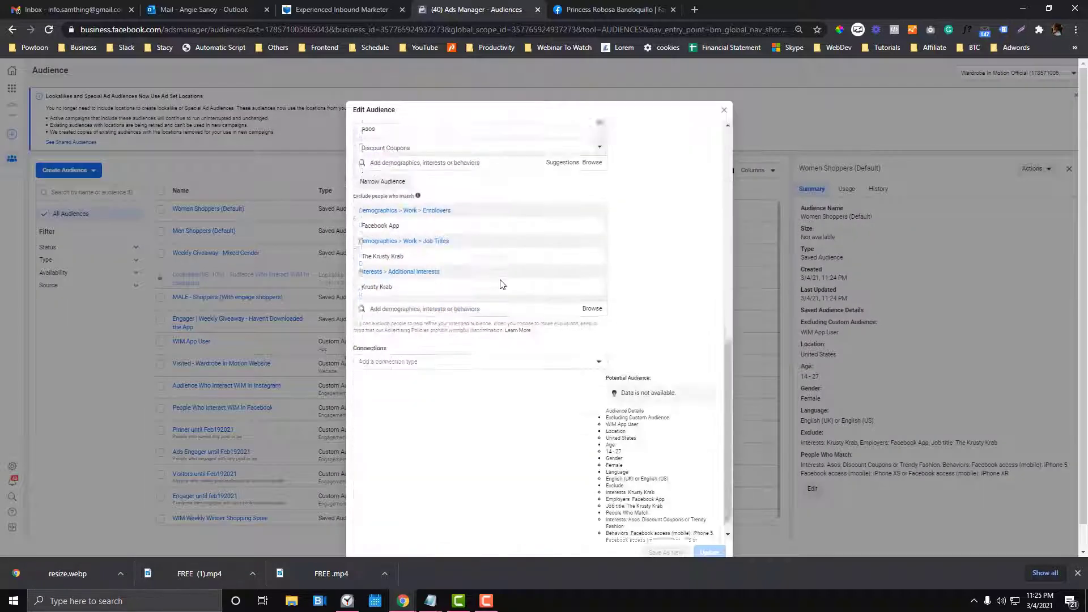
pyautogui.scroll(3, 500, 283)
pyautogui.scroll(5, 530, 211)
pyautogui.scroll(-3, 530, 212)
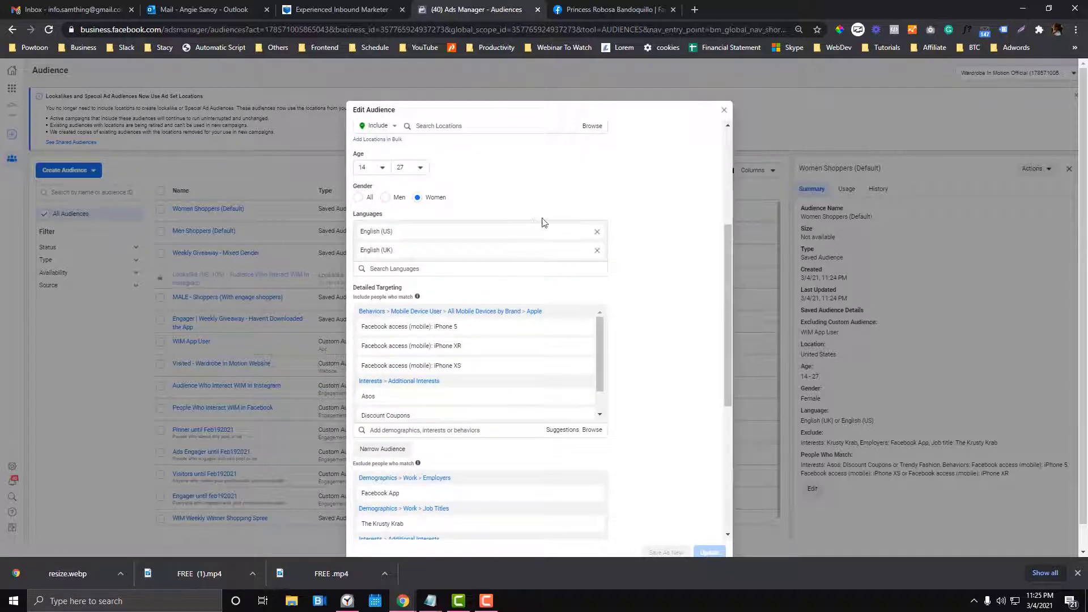
pyautogui.click(597, 250)
pyautogui.click(597, 234)
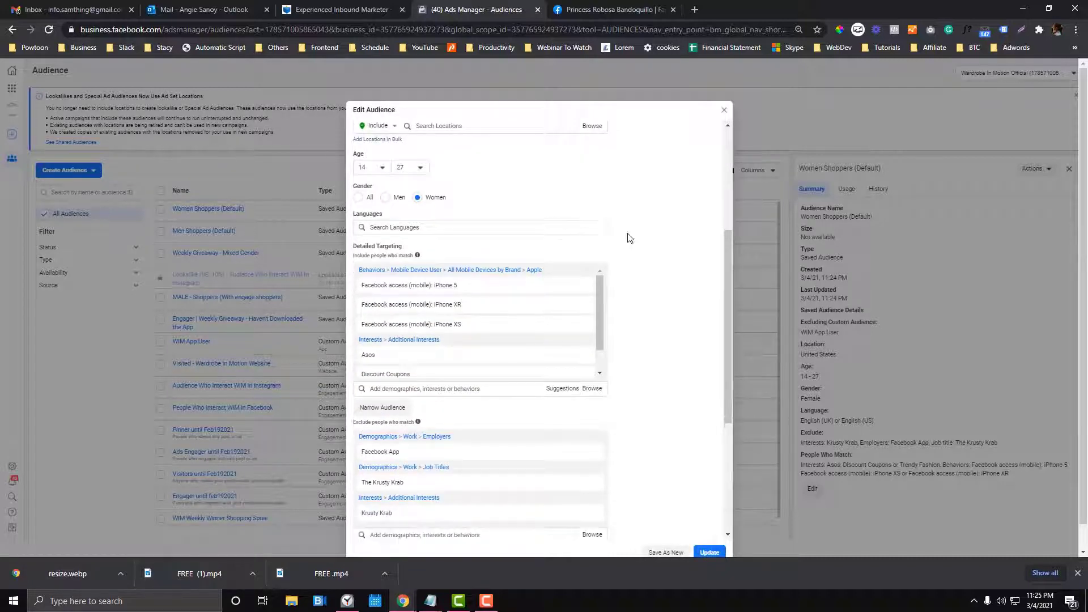
# Check the Potential Audience estimate and go through the edited audience's location, age, gender, targeting and exclusions
pyautogui.scroll(-5, 631, 257)
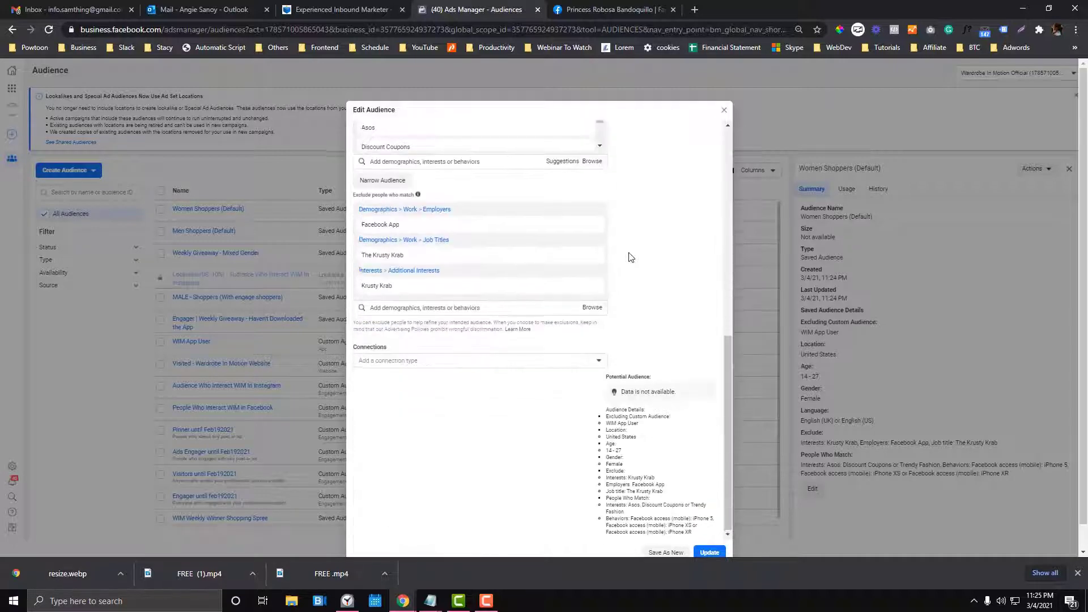
pyautogui.scroll(10, 631, 257)
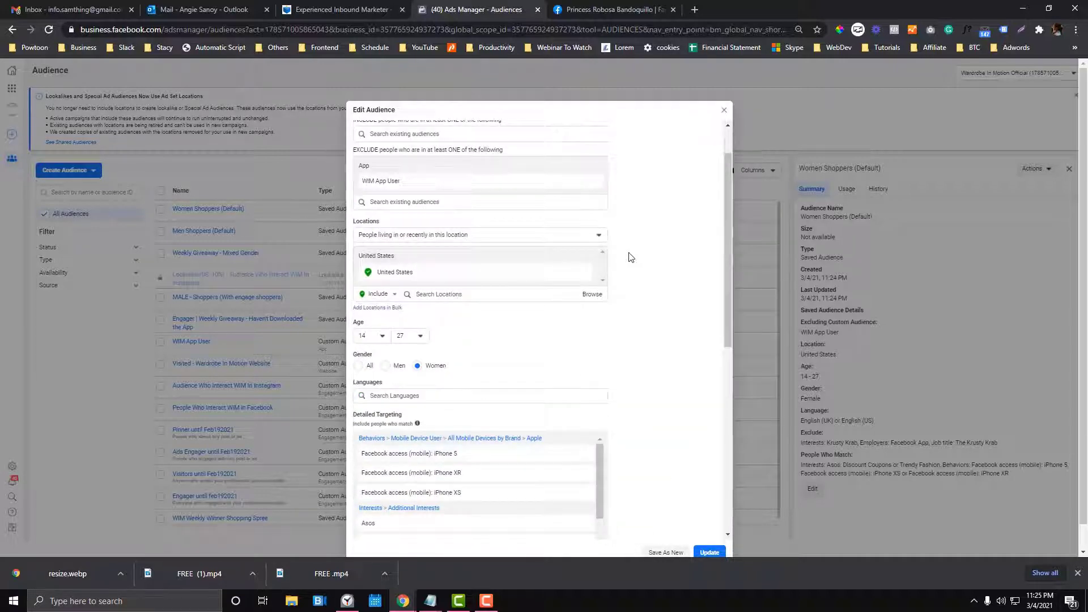
pyautogui.scroll(2, 627, 256)
pyautogui.scroll(-5, 512, 342)
pyautogui.scroll(-1, 515, 341)
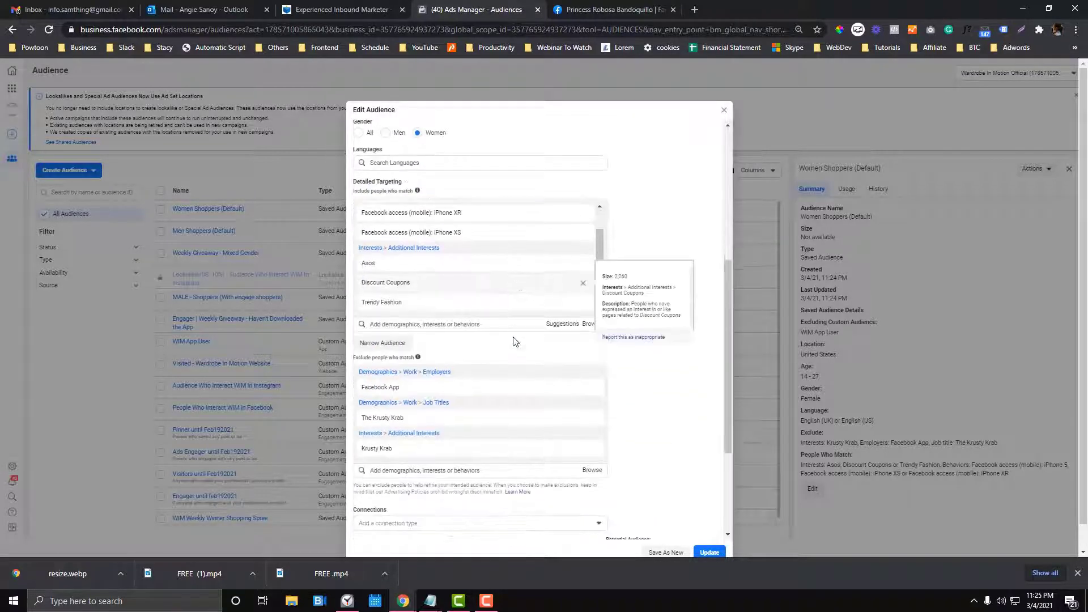